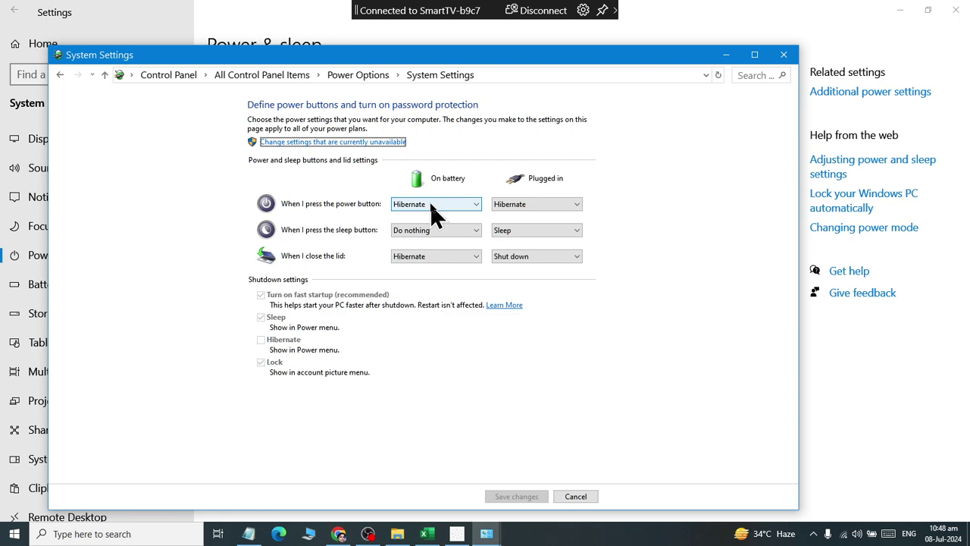
Step: Set the power button action to Shut down on battery and when plugged in, and save the changes
{"action": "left_click", "coordinate": [430, 203]}
{"action": "left_click", "coordinate": [433, 244]}
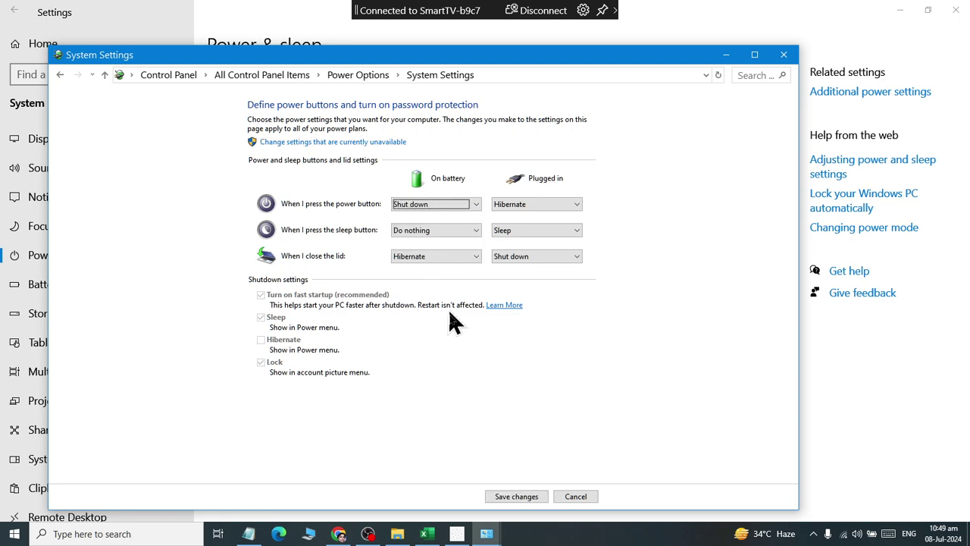
{"action": "left_click", "coordinate": [536, 203]}
{"action": "left_click", "coordinate": [512, 243]}
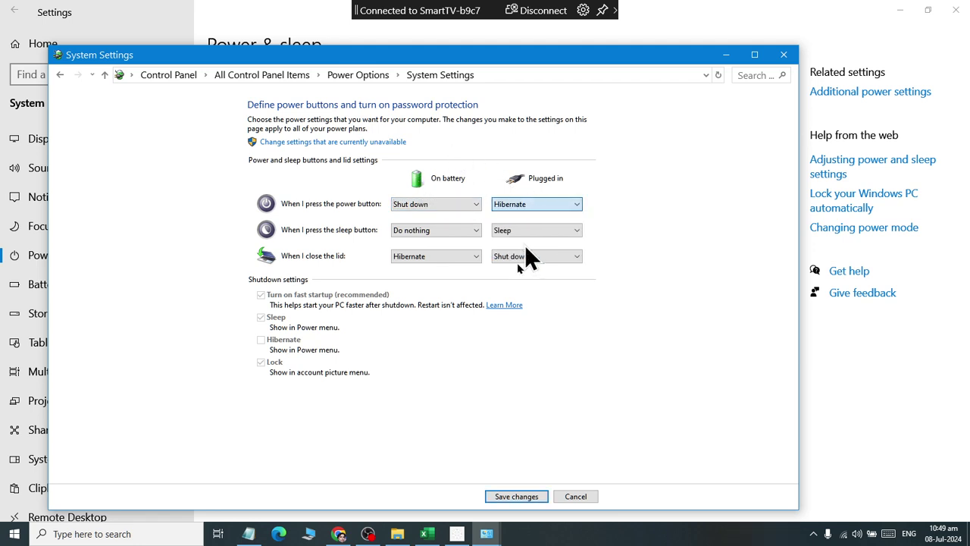
{"action": "left_click", "coordinate": [517, 497]}
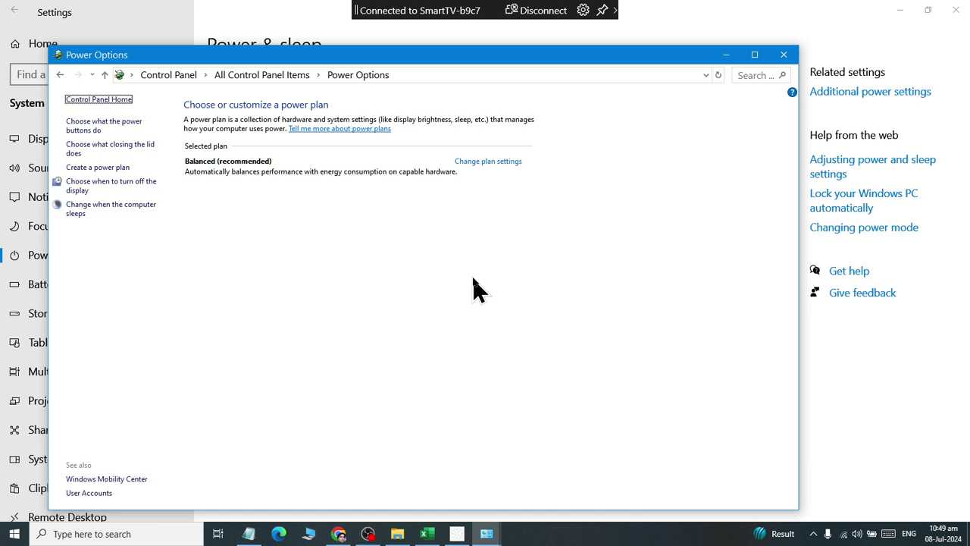
Step: Reopen the lid and button settings, set the power button to Hibernate on battery and plugged in, and save
{"action": "left_click", "coordinate": [91, 148]}
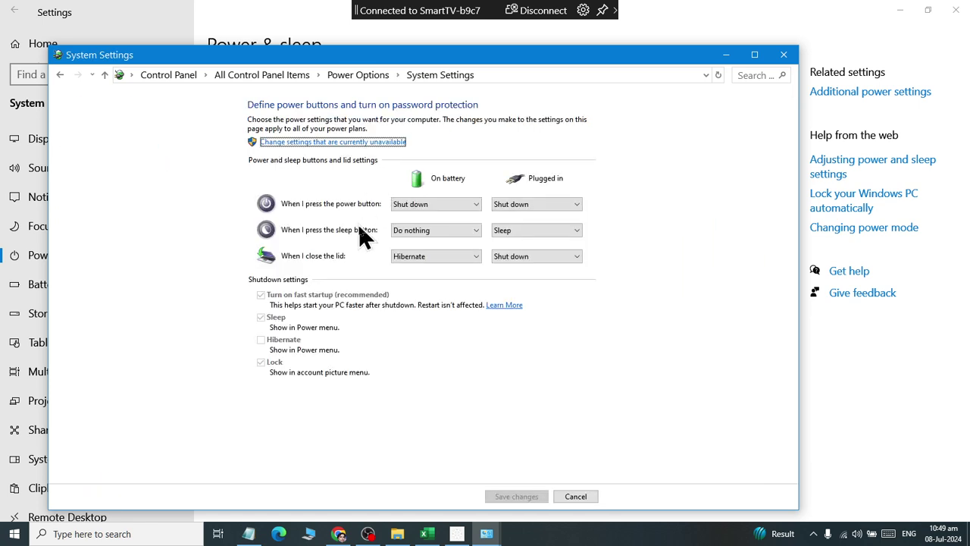
{"action": "left_click", "coordinate": [446, 203]}
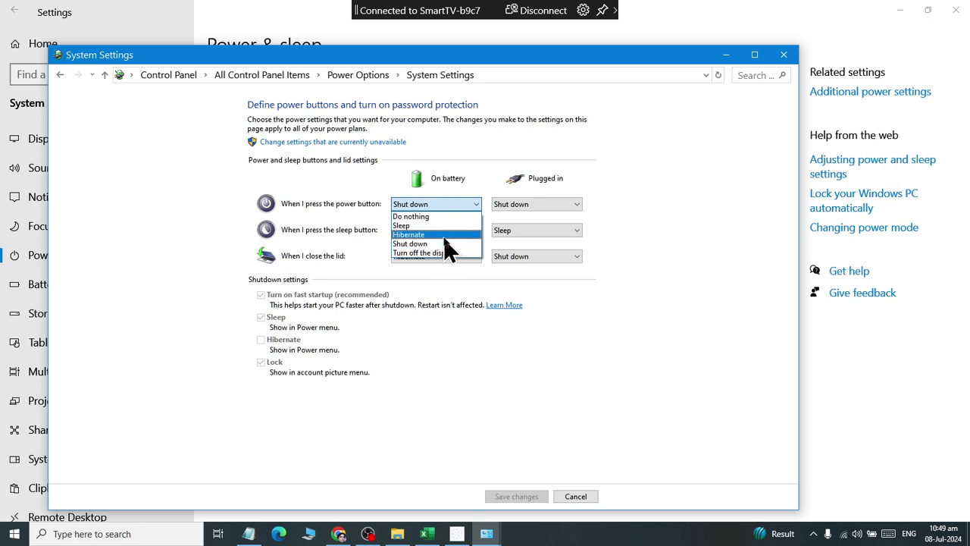
{"action": "left_click", "coordinate": [444, 235]}
{"action": "left_click", "coordinate": [531, 204]}
{"action": "left_click", "coordinate": [528, 235]}
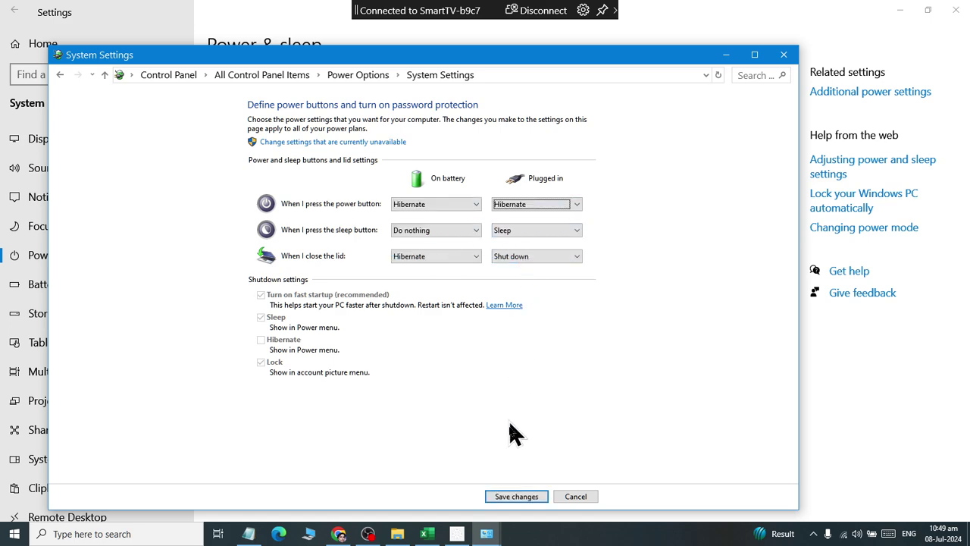
{"action": "left_click", "coordinate": [516, 496]}
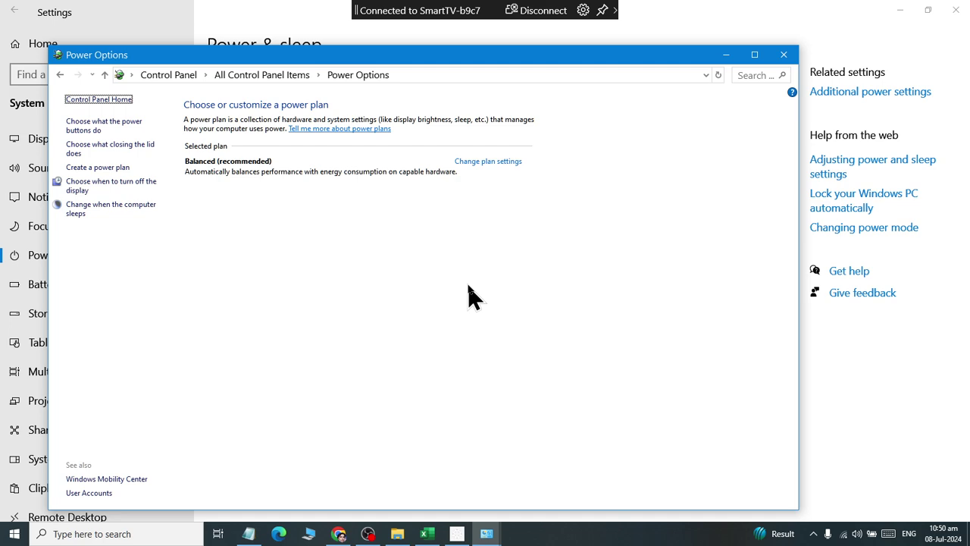
Step: Open the lid-closing settings and set closing the lid when plugged in to Hibernate
{"action": "left_click", "coordinate": [122, 148]}
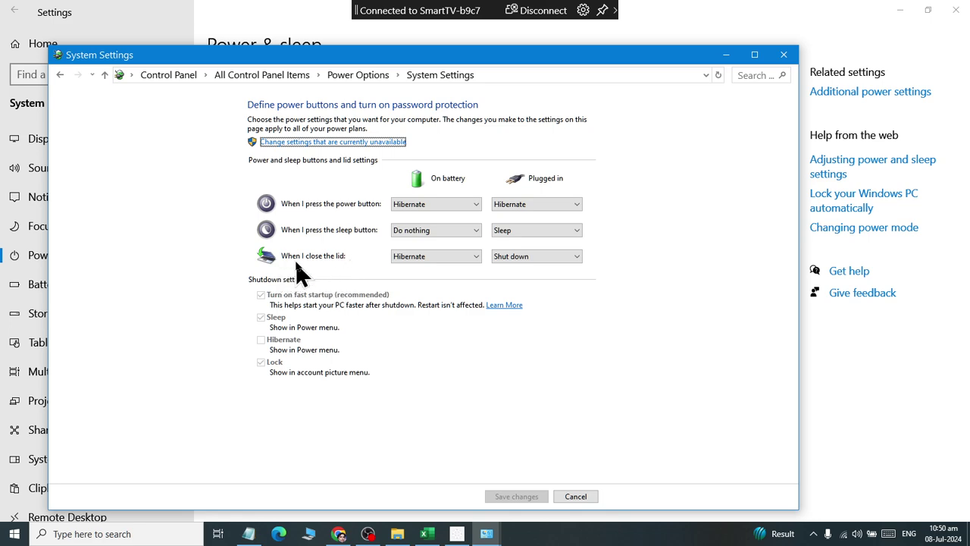
{"action": "left_click", "coordinate": [513, 262]}
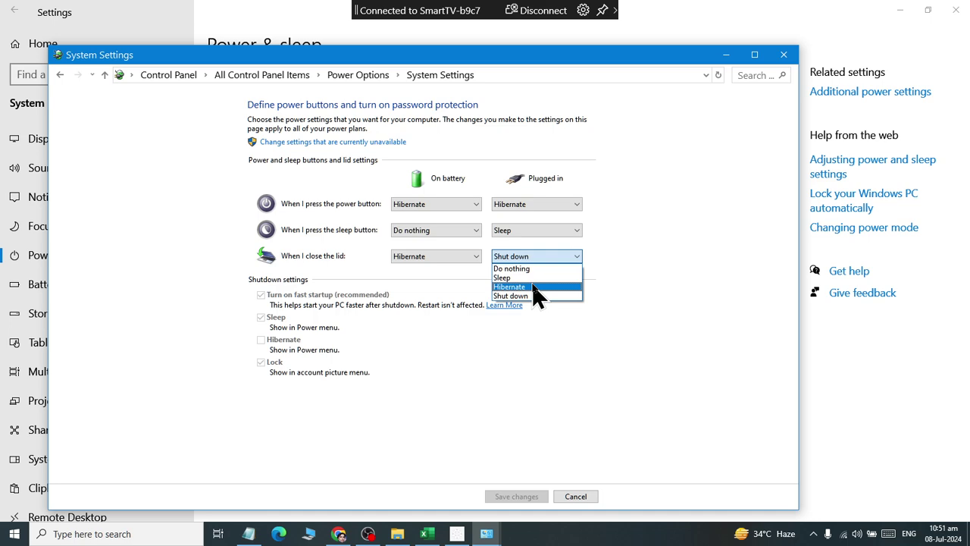
{"action": "left_click", "coordinate": [534, 287]}
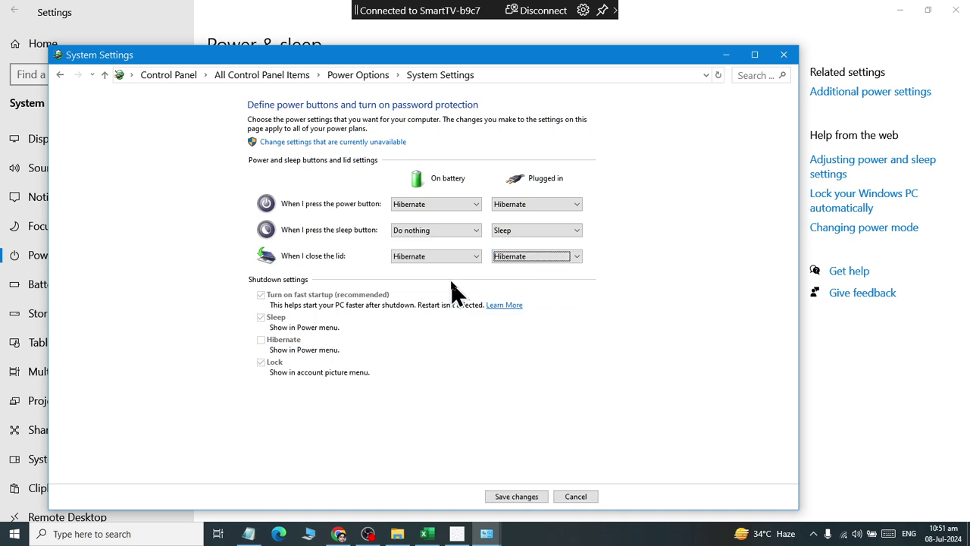
Step: Set the power button action to Shut down for both plugged in and on battery, and save the settings
{"action": "left_click", "coordinate": [528, 208]}
{"action": "left_click", "coordinate": [550, 243]}
{"action": "left_click", "coordinate": [466, 206]}
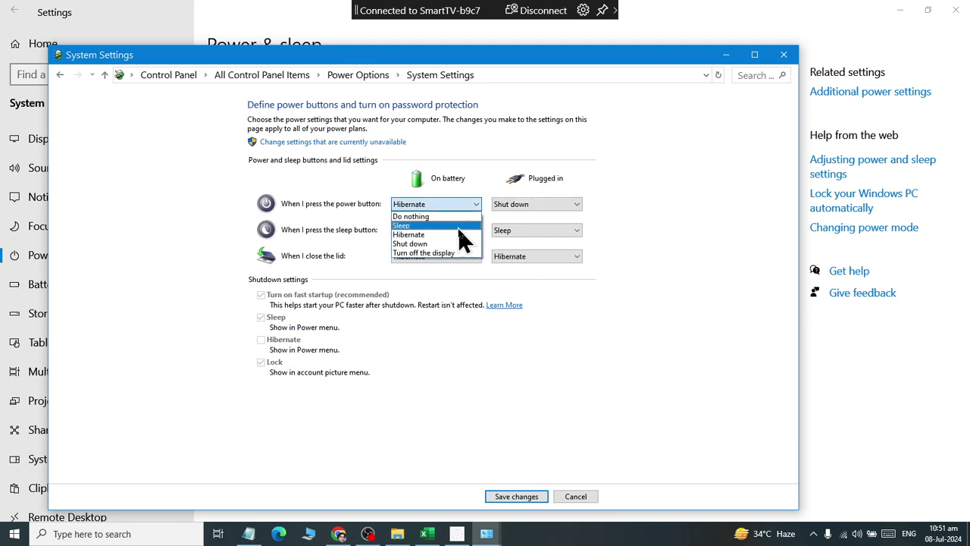
{"action": "left_click", "coordinate": [458, 245]}
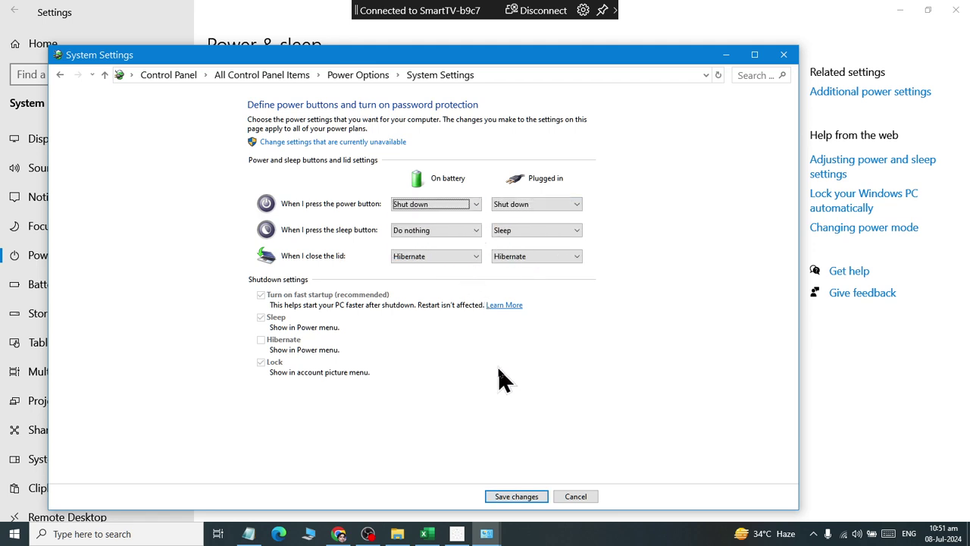
{"action": "left_click", "coordinate": [516, 494]}
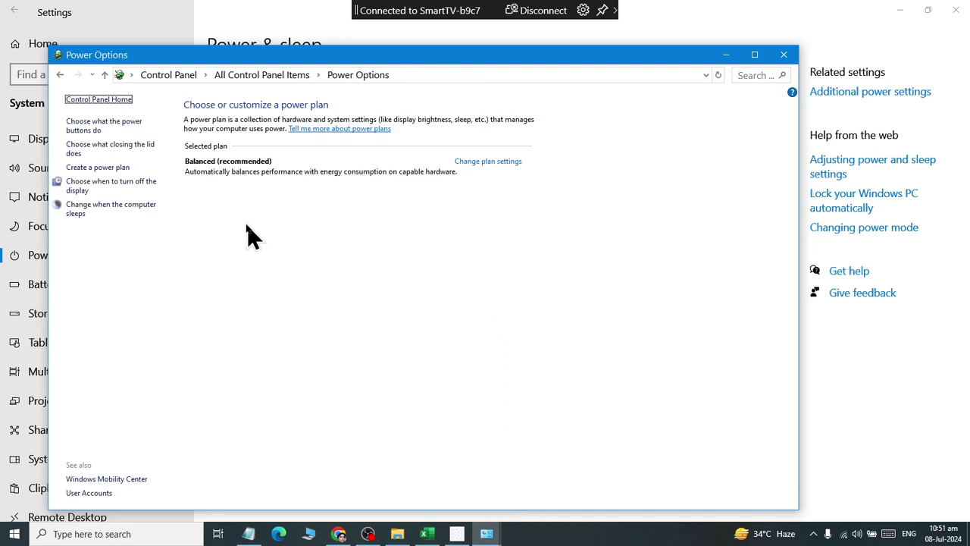
Step: Review the saved power button settings and the Start menu's power choices, and close the System Settings window
{"action": "left_click", "coordinate": [96, 126]}
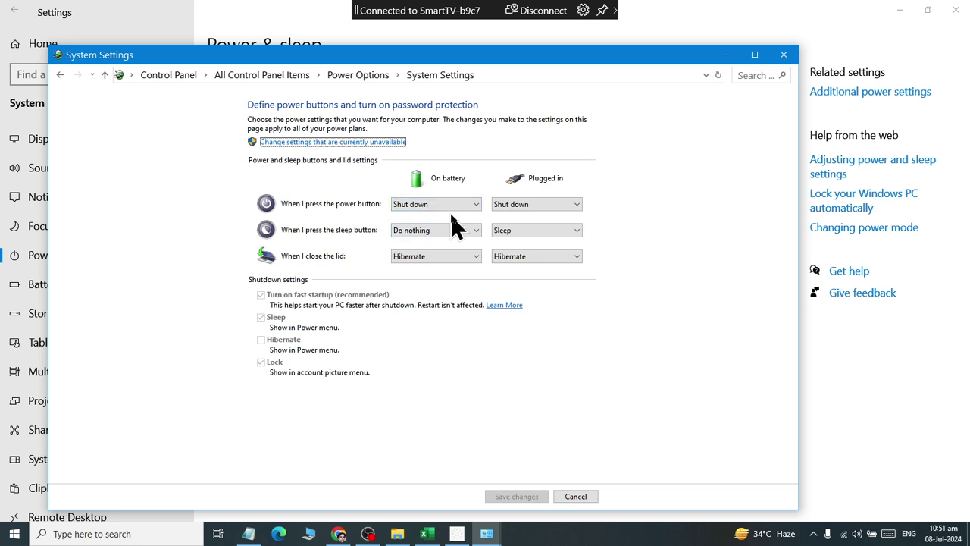
{"action": "left_click", "coordinate": [14, 534]}
{"action": "left_click", "coordinate": [35, 505]}
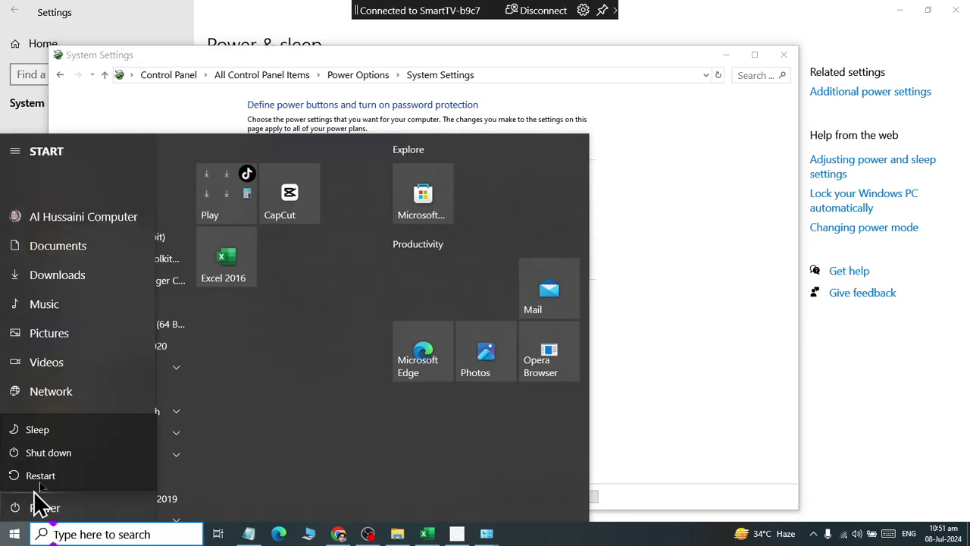
{"action": "left_click", "coordinate": [362, 402]}
{"action": "left_click", "coordinate": [704, 288]}
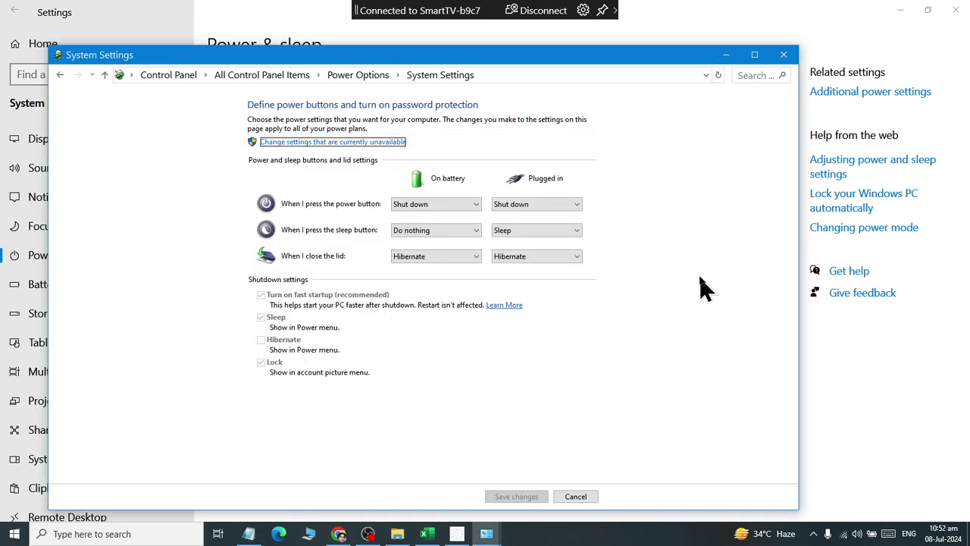
{"action": "left_click", "coordinate": [785, 56]}
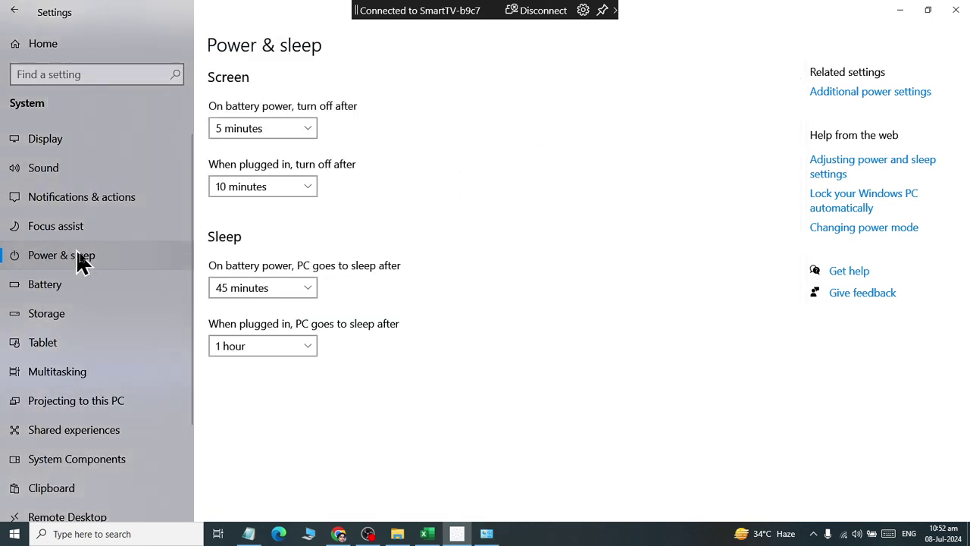
Step: Open the Battery settings and review the threshold choices for turning battery saver on automatically
{"action": "left_click", "coordinate": [91, 297]}
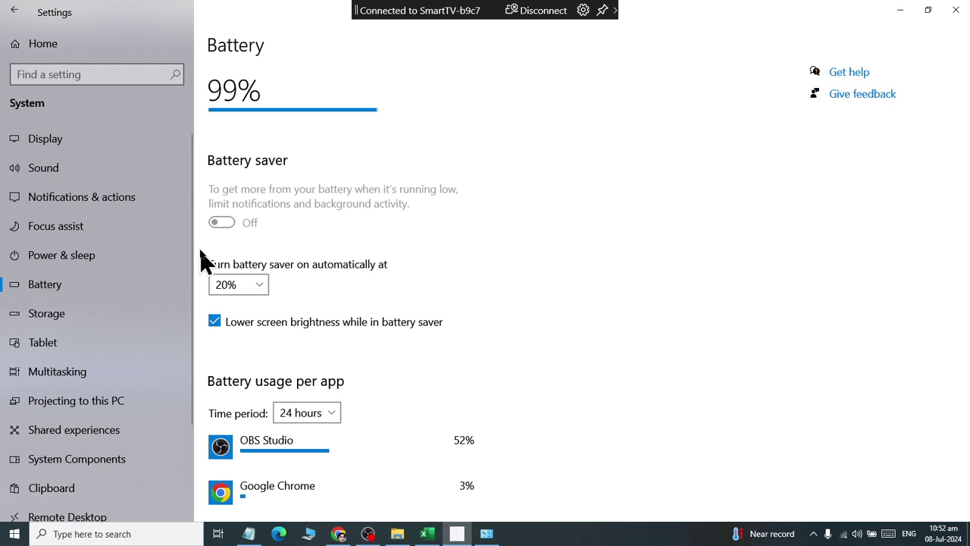
{"action": "left_click", "coordinate": [264, 288]}
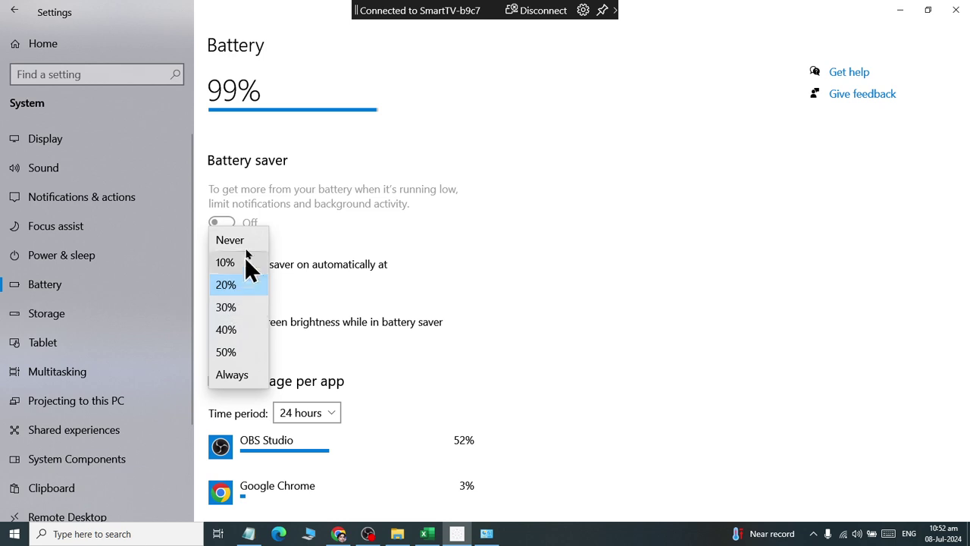
{"action": "left_click", "coordinate": [475, 224]}
{"action": "scroll", "coordinate": [425, 322], "scroll_direction": "down", "scroll_amount": 2}
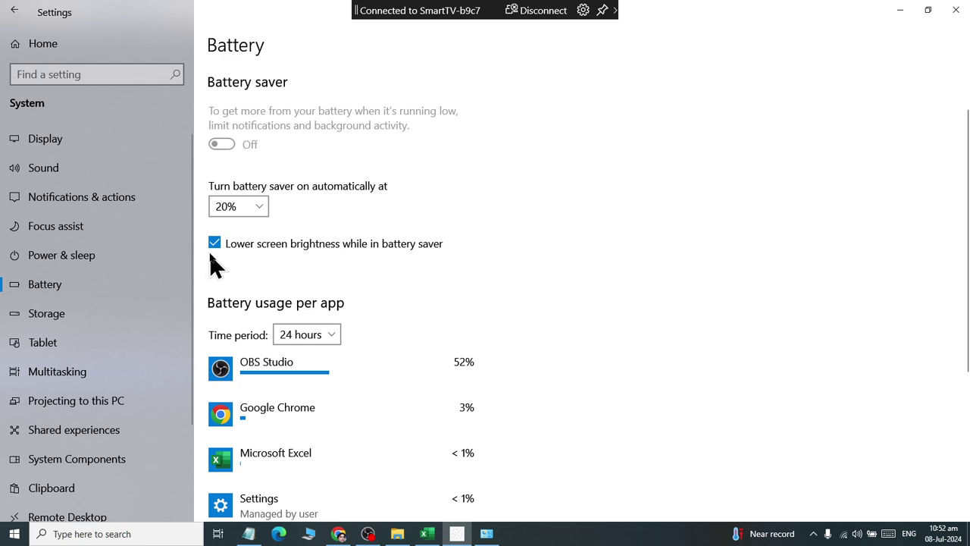
Step: Examine the 24-hour battery usage per app, expanding the details of Google Chrome and OBS Studio
{"action": "scroll", "coordinate": [227, 267], "scroll_direction": "down", "scroll_amount": 3}
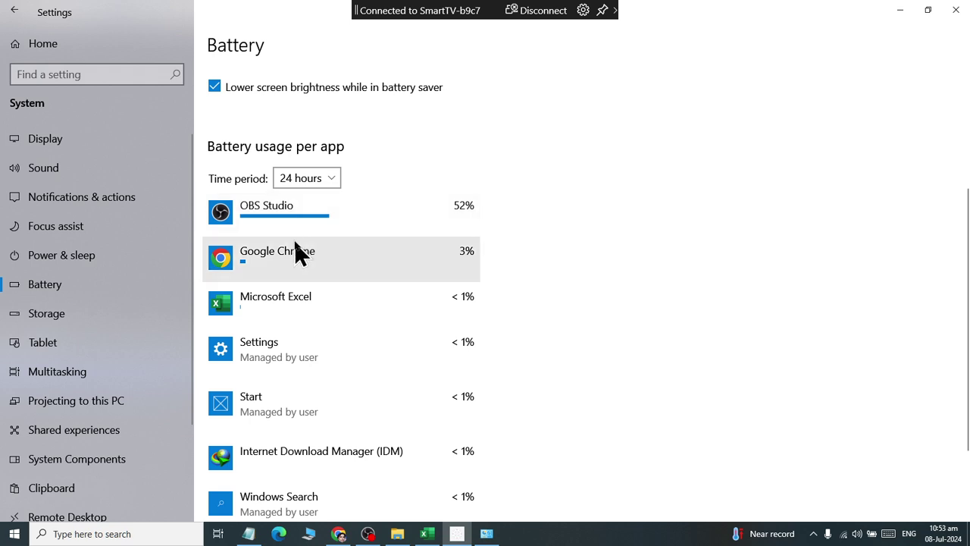
{"action": "left_click", "coordinate": [436, 226]}
{"action": "left_click", "coordinate": [431, 272]}
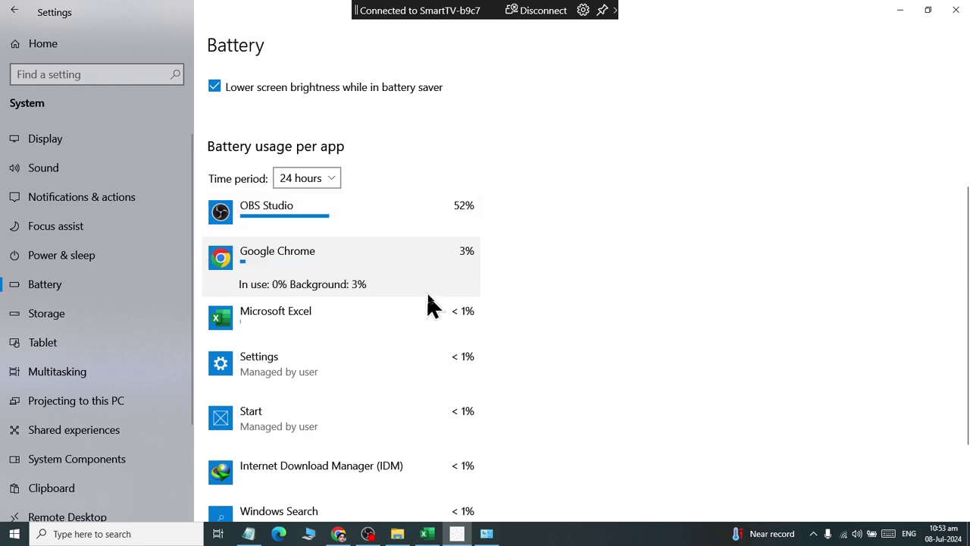
{"action": "left_click", "coordinate": [430, 309]}
{"action": "scroll", "coordinate": [428, 326], "scroll_direction": "down", "scroll_amount": 2}
{"action": "scroll", "coordinate": [423, 322], "scroll_direction": "up", "scroll_amount": 5}
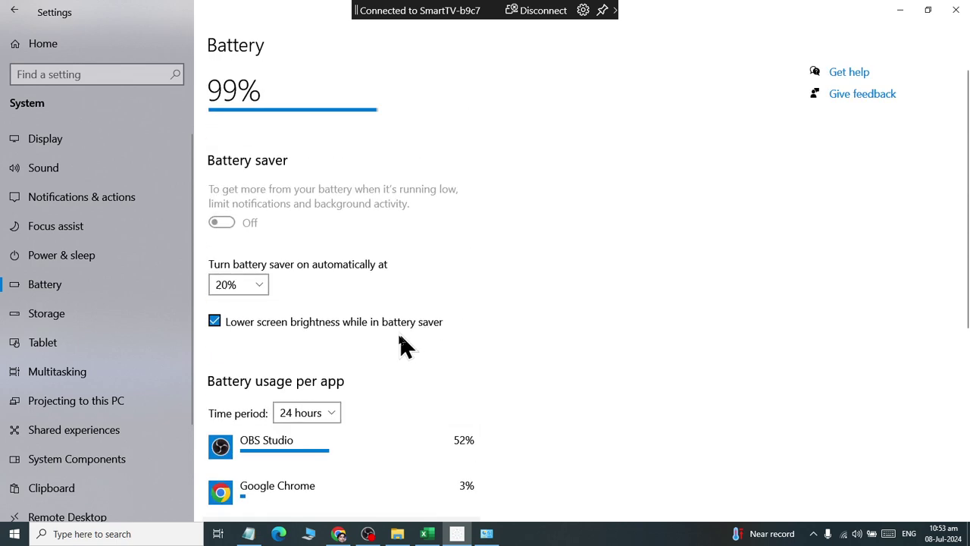
{"action": "scroll", "coordinate": [400, 337], "scroll_direction": "down", "scroll_amount": 2}
{"action": "left_click", "coordinate": [408, 277]}
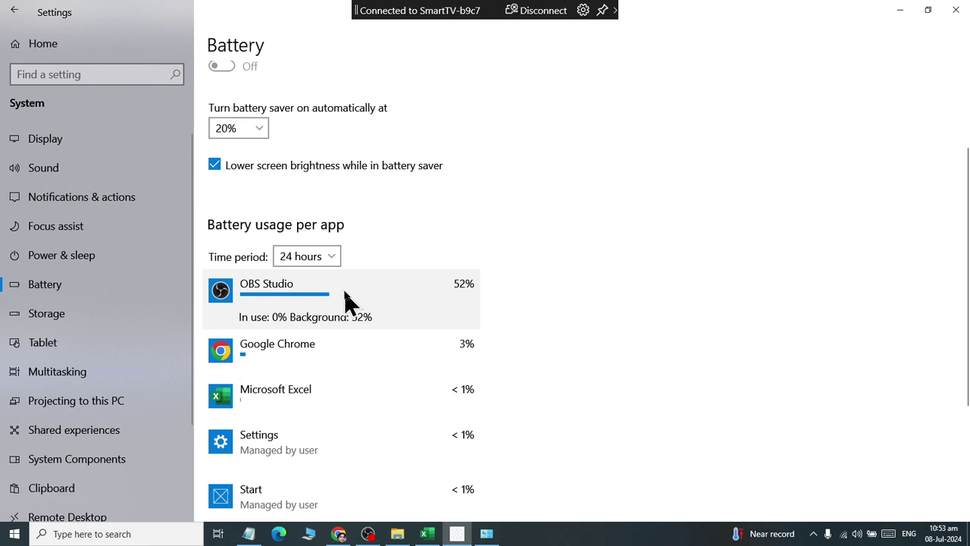
Step: Review the battery usage per app over 1 week, and return the time period to 24 hours
{"action": "left_click", "coordinate": [326, 253]}
{"action": "left_click", "coordinate": [320, 277]}
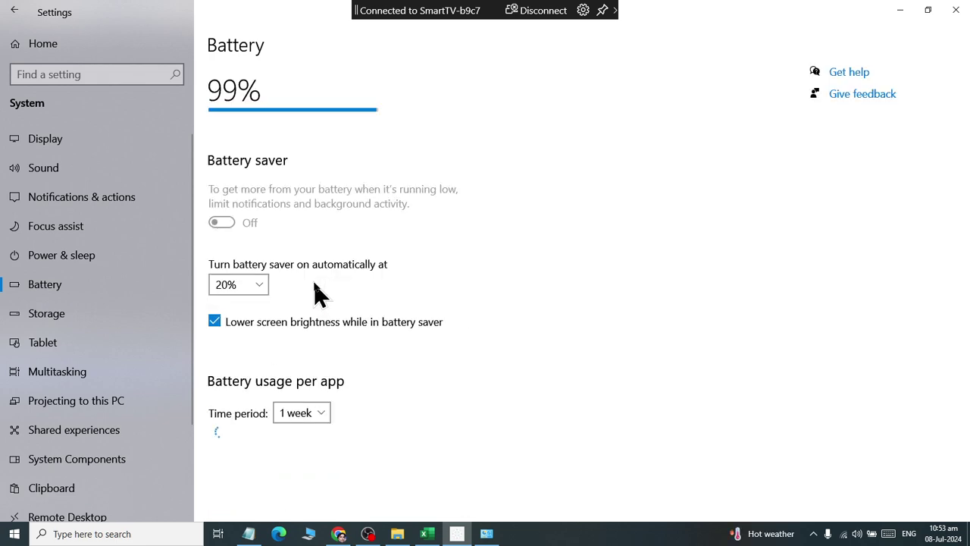
{"action": "left_click", "coordinate": [314, 413]}
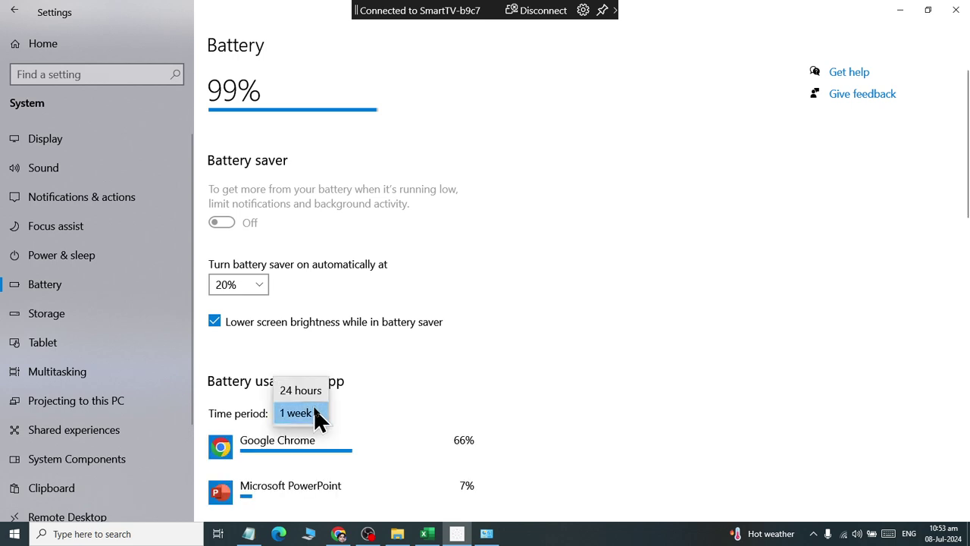
{"action": "left_click", "coordinate": [317, 414]}
{"action": "scroll", "coordinate": [368, 394], "scroll_direction": "down", "scroll_amount": 3}
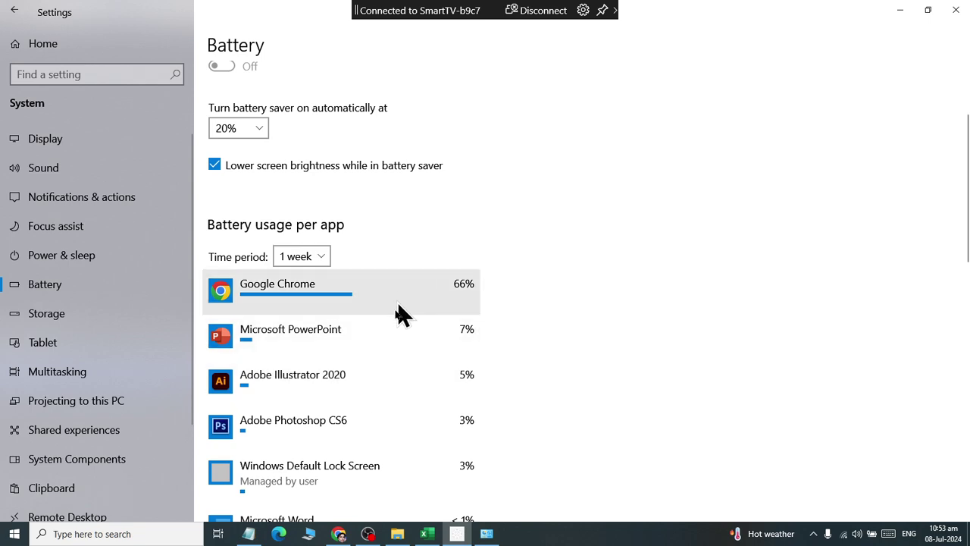
{"action": "scroll", "coordinate": [375, 416], "scroll_direction": "down", "scroll_amount": 10}
{"action": "scroll", "coordinate": [369, 425], "scroll_direction": "up", "scroll_amount": 13}
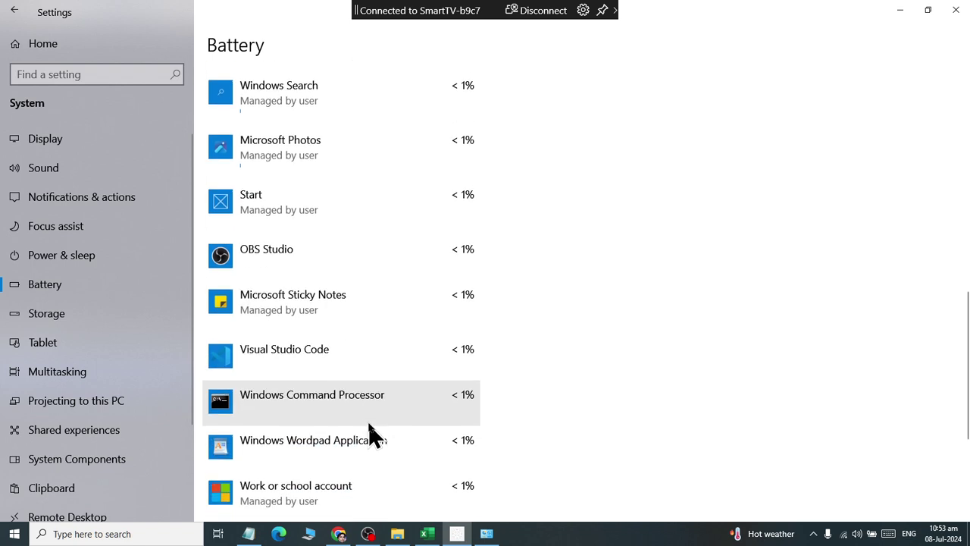
{"action": "left_click", "coordinate": [303, 420]}
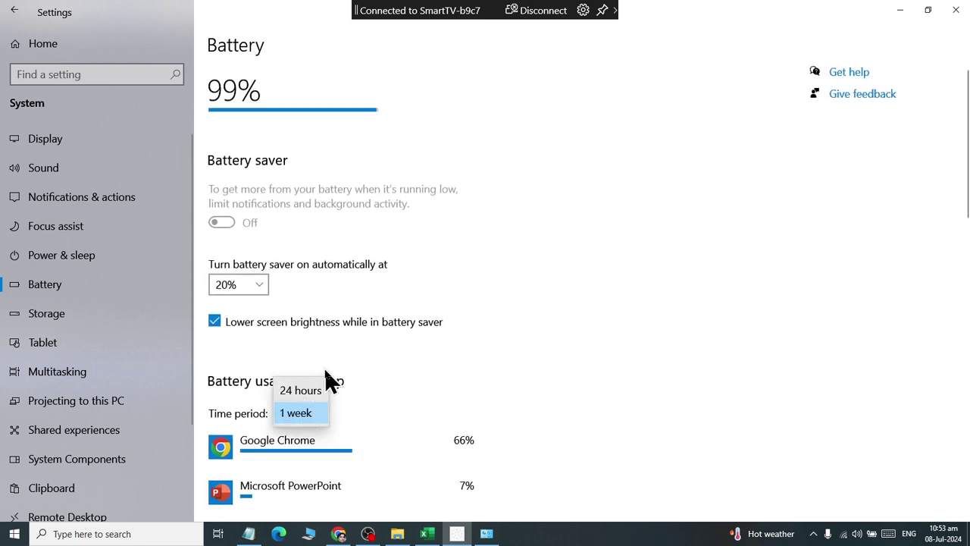
{"action": "left_click", "coordinate": [318, 389]}
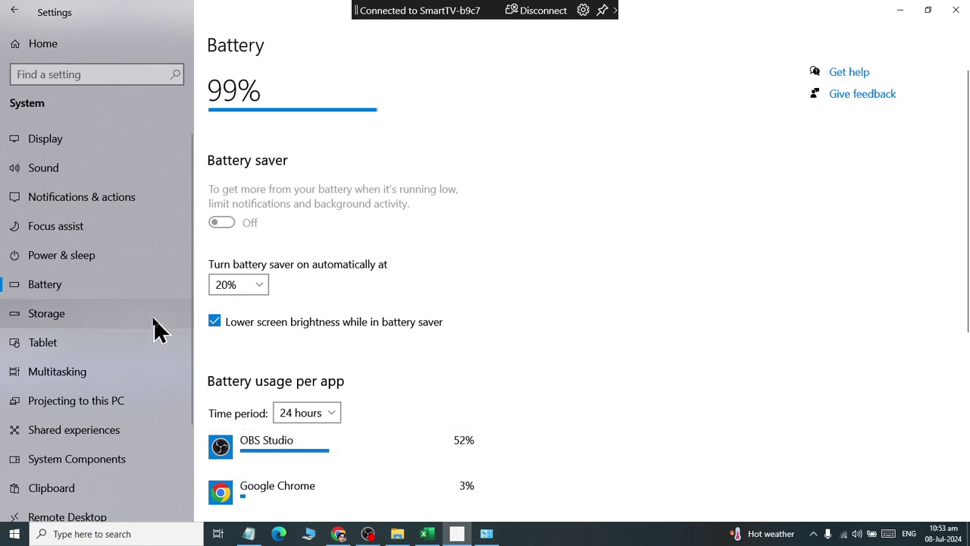
Step: Open the Storage settings and examine the sizes of the apps installed on the C: drive under Apps & features
{"action": "left_click", "coordinate": [96, 326]}
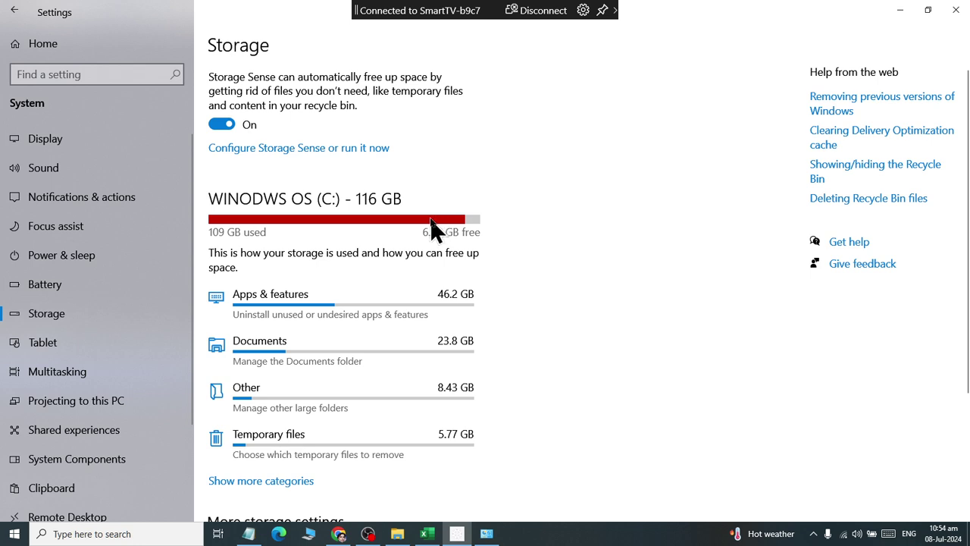
{"action": "left_click", "coordinate": [347, 309]}
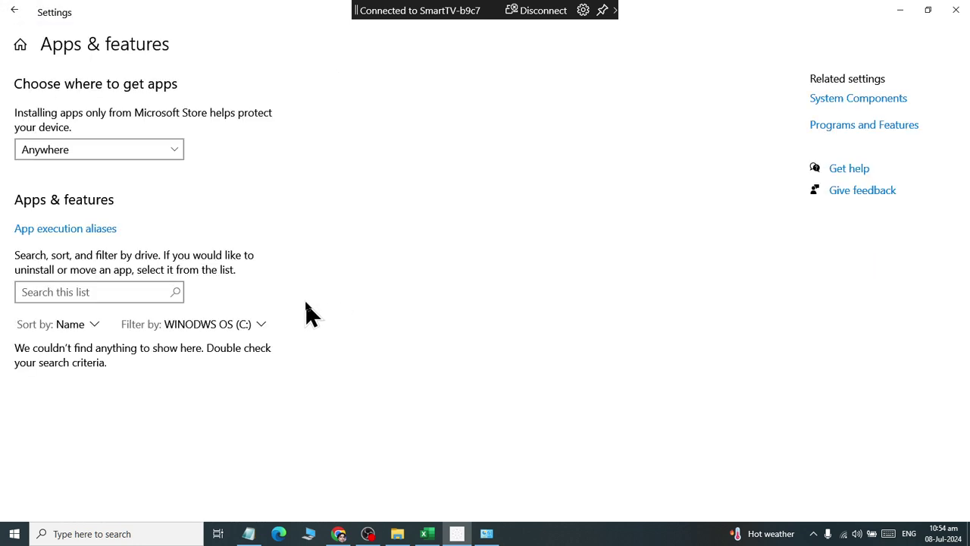
{"action": "scroll", "coordinate": [290, 366], "scroll_direction": "down", "scroll_amount": 1}
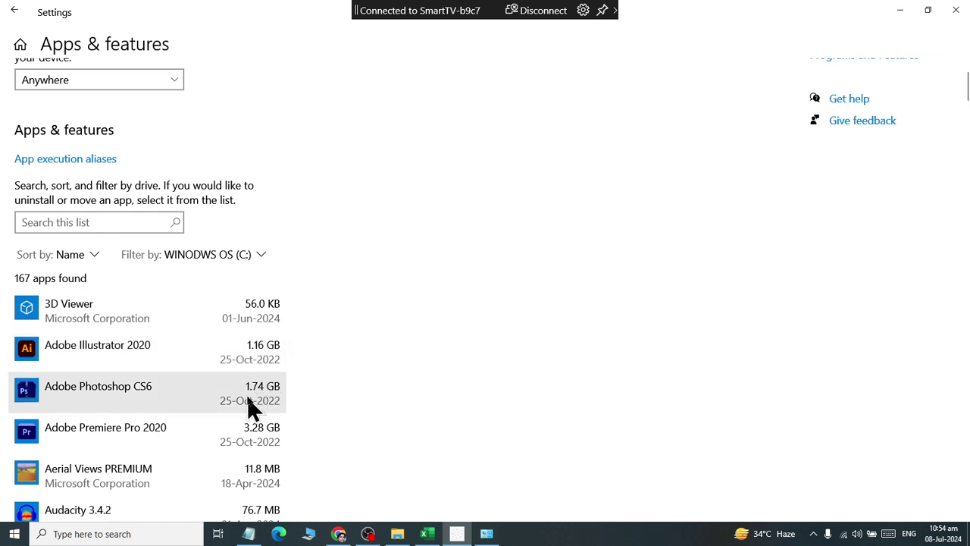
{"action": "scroll", "coordinate": [271, 401], "scroll_direction": "down", "scroll_amount": 3}
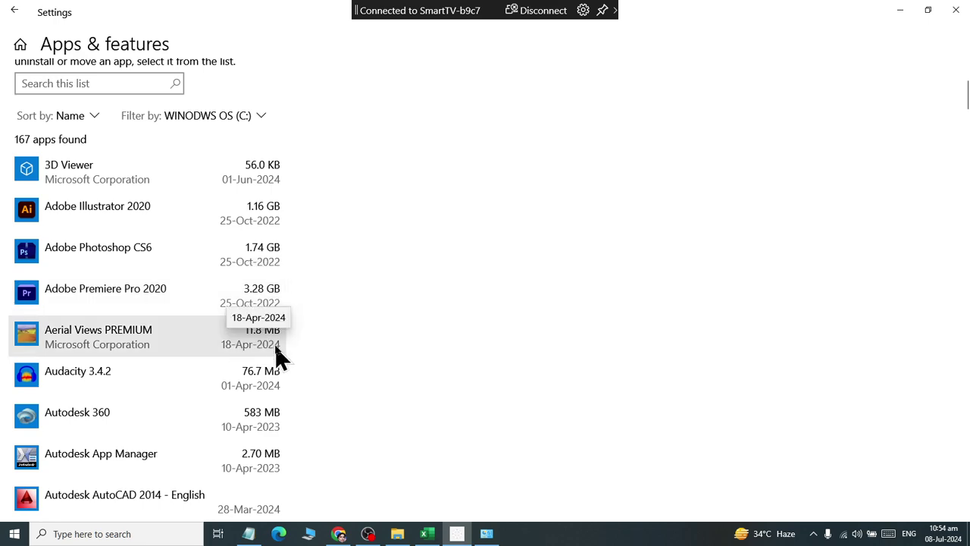
{"action": "scroll", "coordinate": [276, 392], "scroll_direction": "down", "scroll_amount": 5}
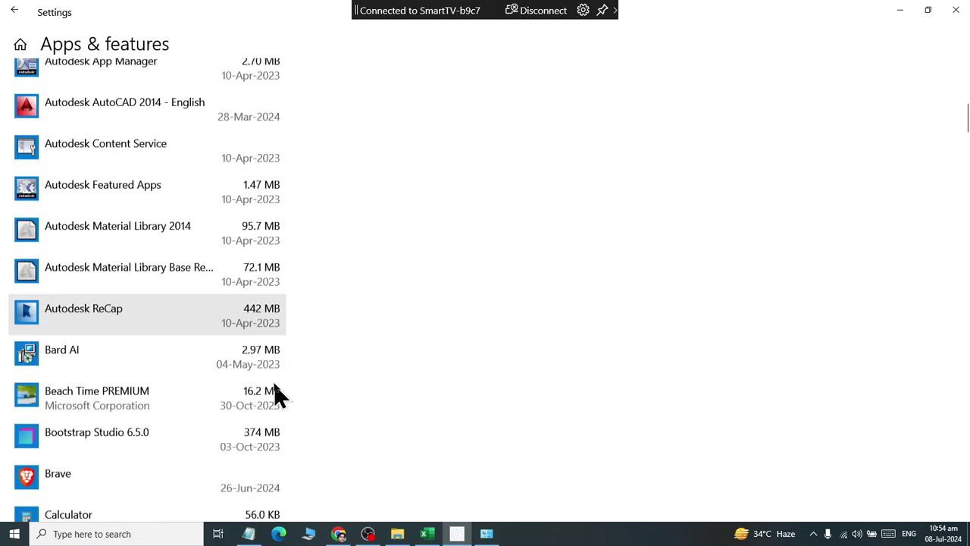
Step: Expand Adobe Photoshop CS6 in the app list to view its uninstall option, and return to the Storage page
{"action": "scroll", "coordinate": [274, 387], "scroll_direction": "up", "scroll_amount": 2}
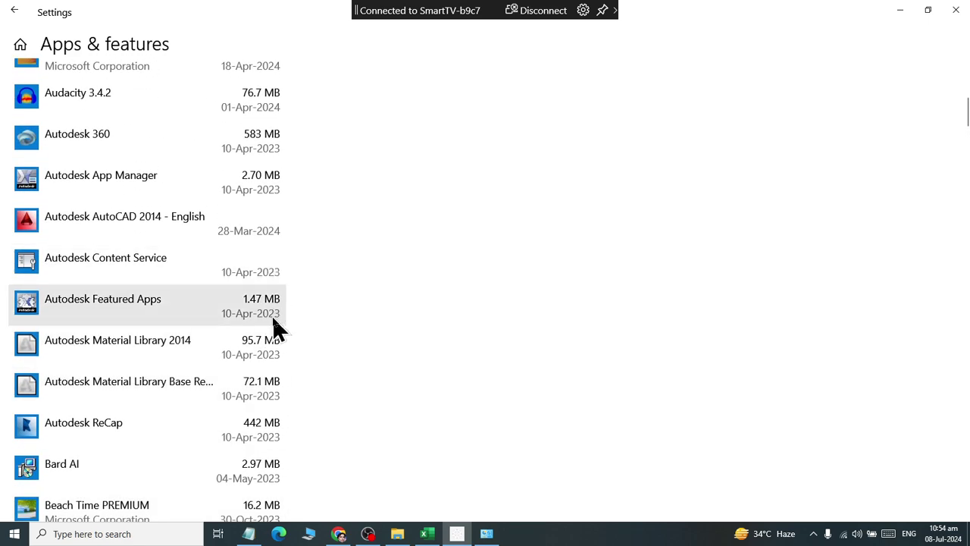
{"action": "scroll", "coordinate": [263, 335], "scroll_direction": "up", "scroll_amount": 4}
{"action": "left_click", "coordinate": [259, 271]}
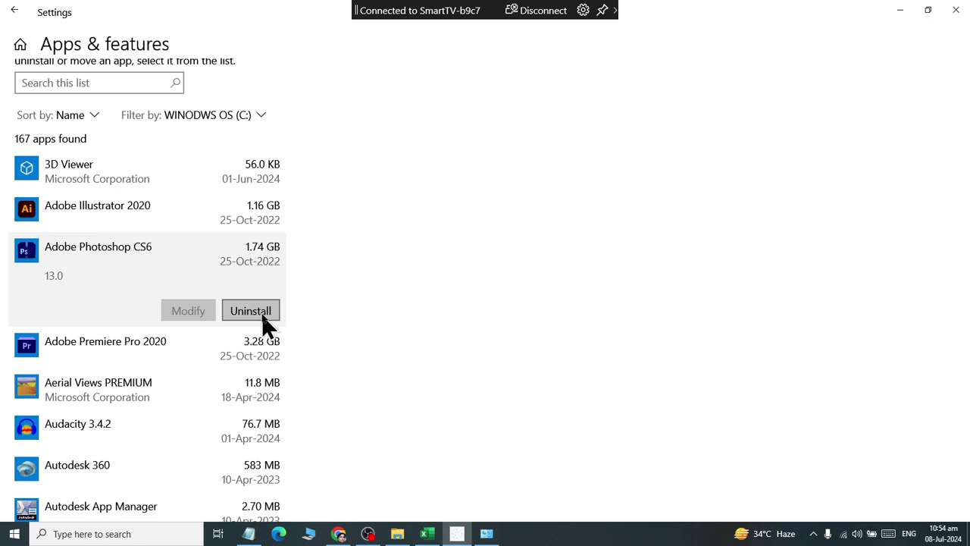
{"action": "left_click", "coordinate": [13, 12]}
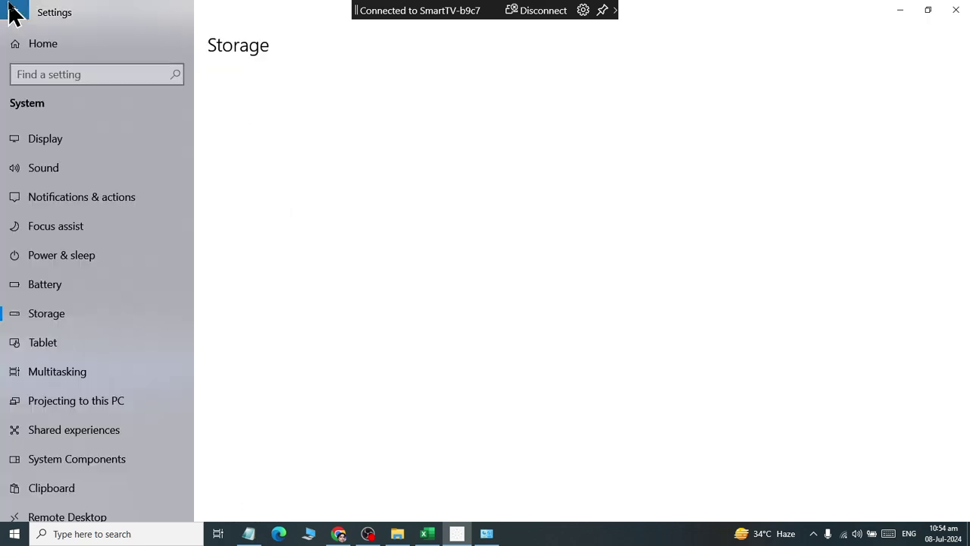
Step: Open the Documents storage category, browse the contents of the Documents folder, and return to the Storage page
{"action": "scroll", "coordinate": [257, 296], "scroll_direction": "down", "scroll_amount": 3}
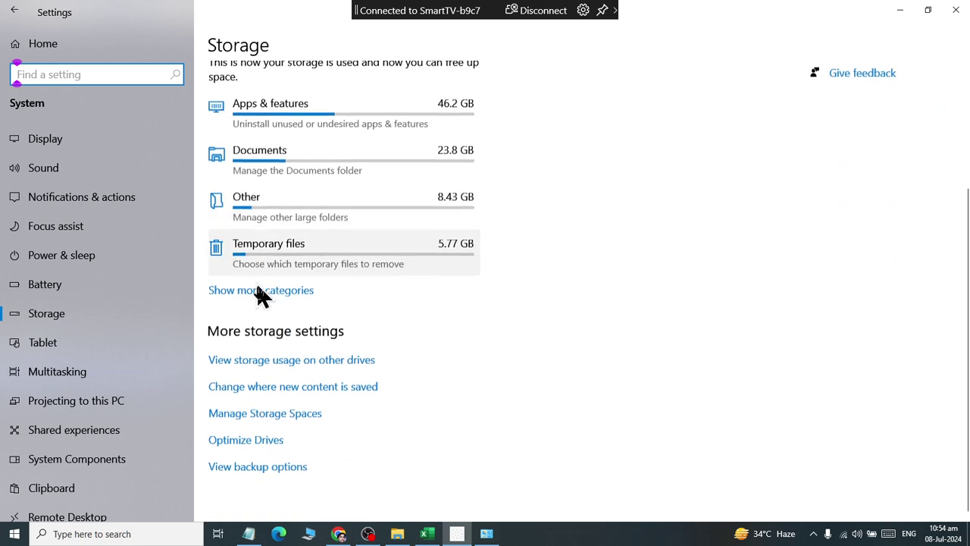
{"action": "left_click", "coordinate": [295, 166]}
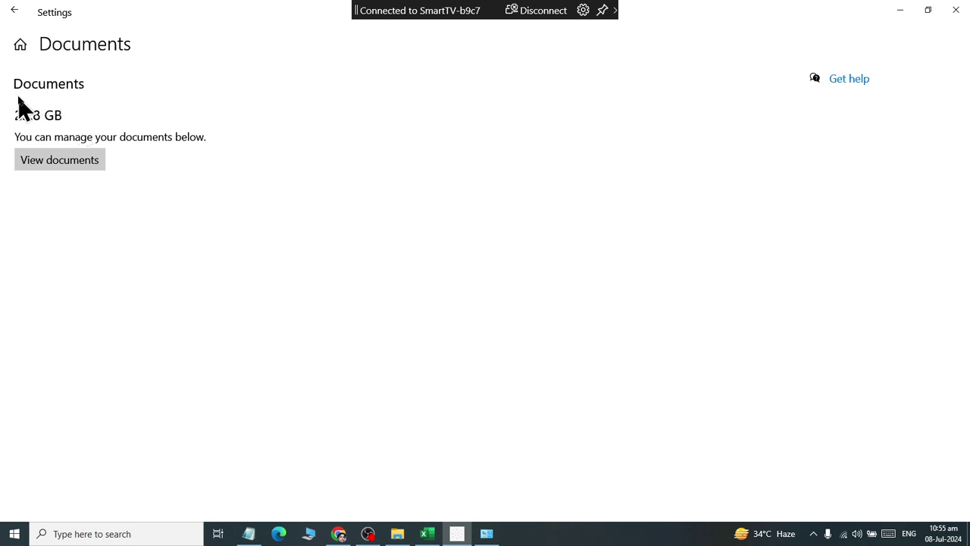
{"action": "left_click", "coordinate": [53, 171]}
{"action": "scroll", "coordinate": [595, 247], "scroll_direction": "down", "scroll_amount": 4}
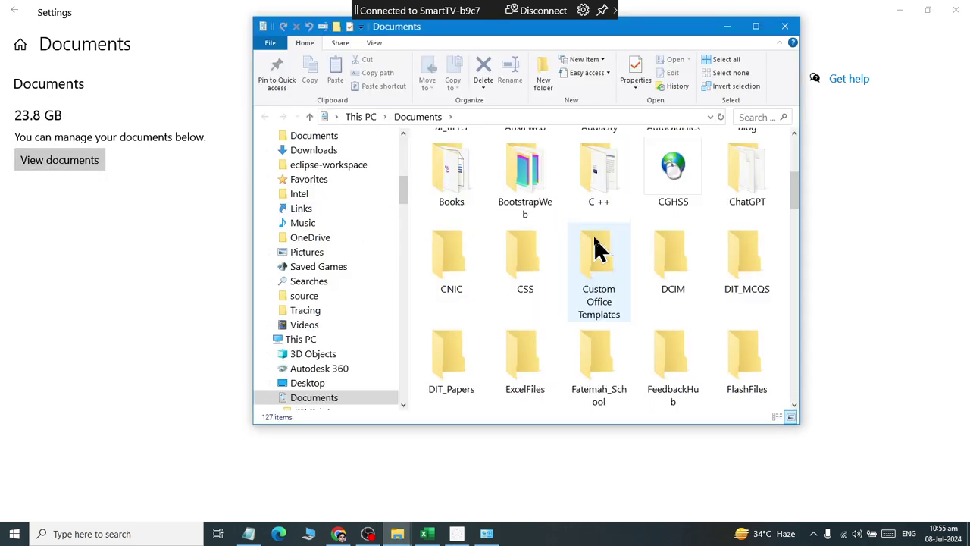
{"action": "scroll", "coordinate": [595, 257], "scroll_direction": "down", "scroll_amount": 15}
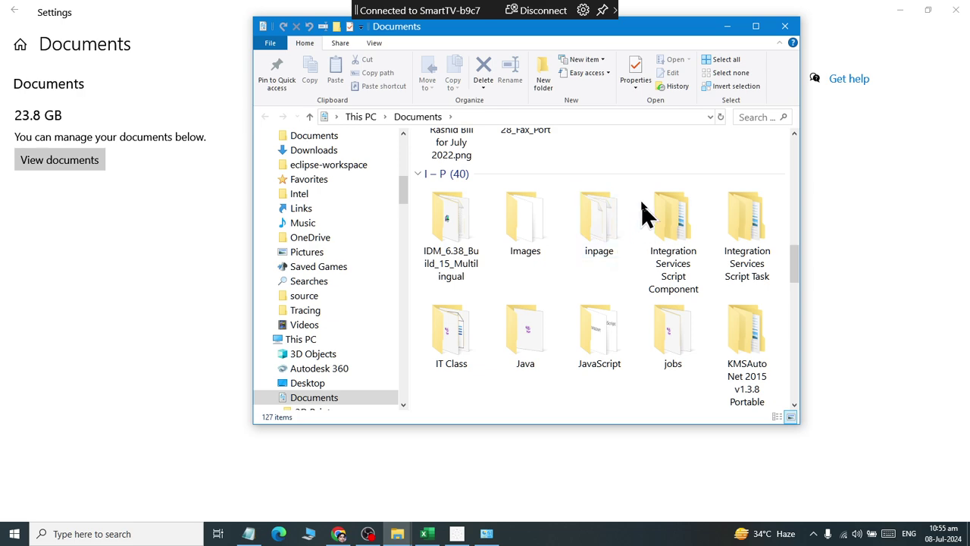
{"action": "left_click", "coordinate": [784, 26]}
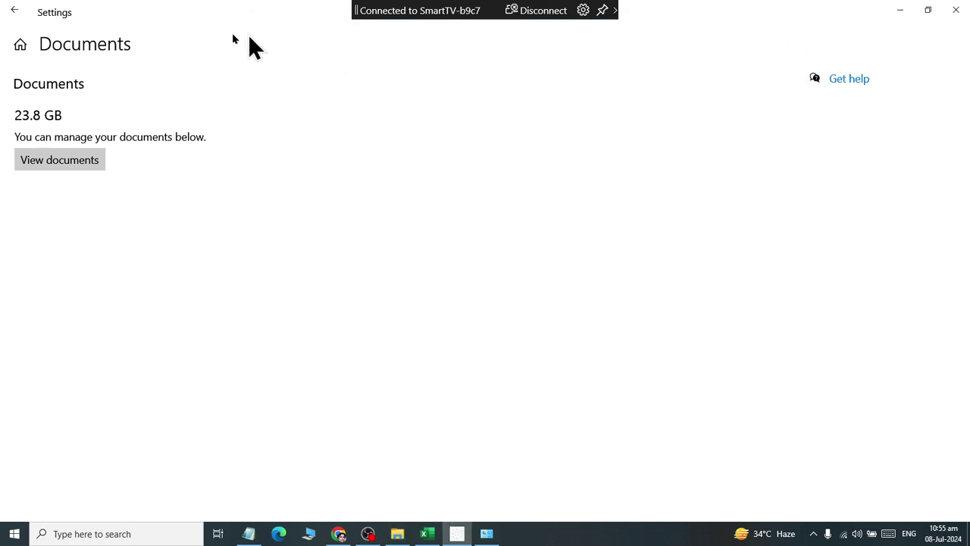
{"action": "left_click", "coordinate": [13, 10]}
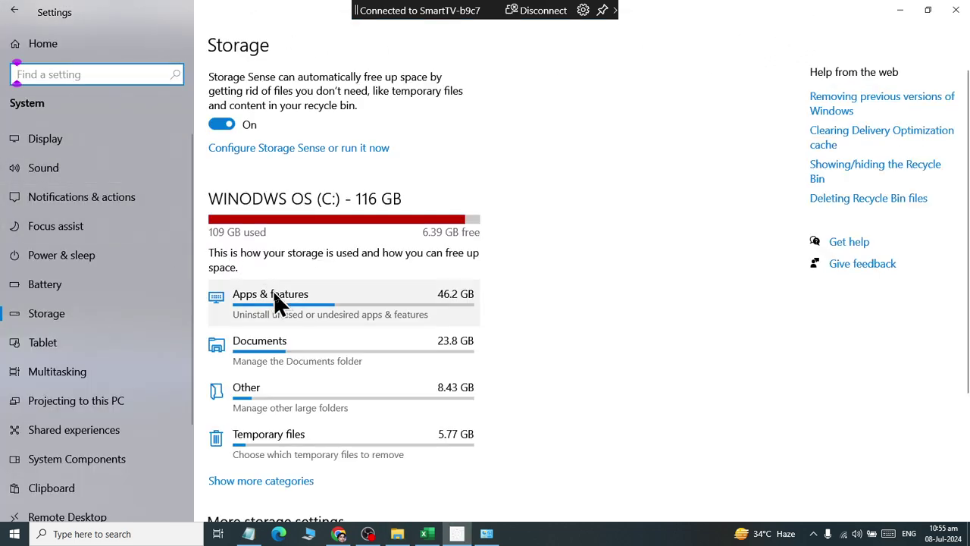
Step: Open the Temporary files category and examine which types of files can be removed
{"action": "scroll", "coordinate": [280, 319], "scroll_direction": "down", "scroll_amount": 1}
{"action": "left_click", "coordinate": [294, 366]}
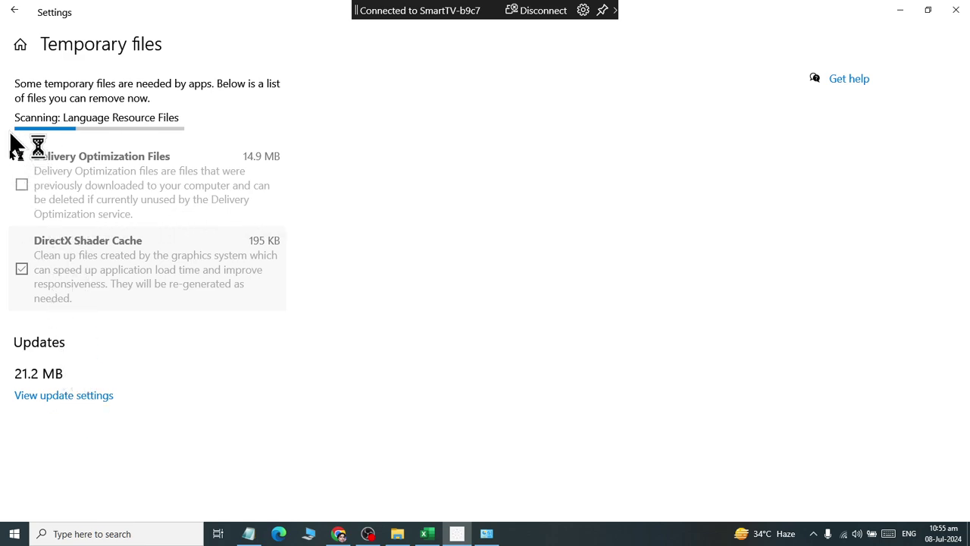
{"action": "scroll", "coordinate": [70, 324], "scroll_direction": "down", "scroll_amount": 6}
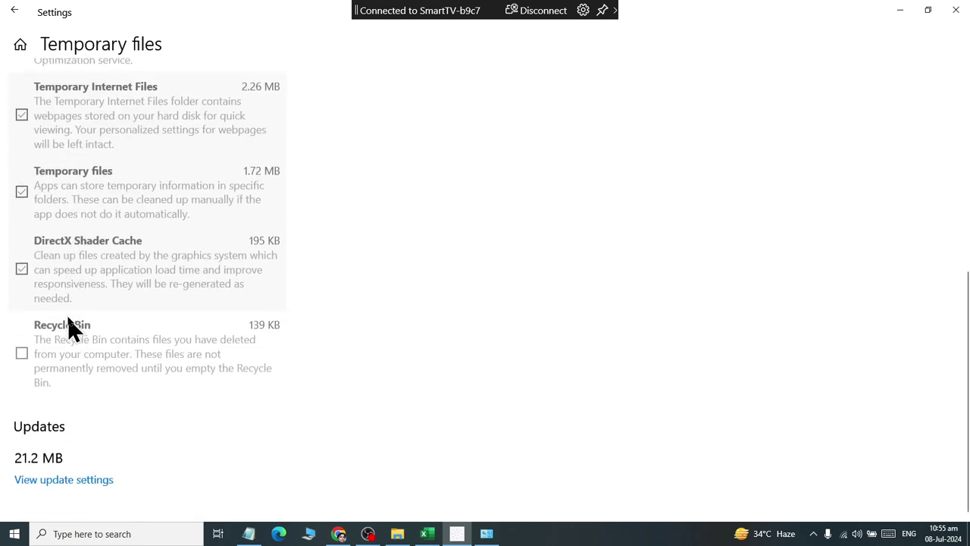
{"action": "scroll", "coordinate": [69, 321], "scroll_direction": "up", "scroll_amount": 6}
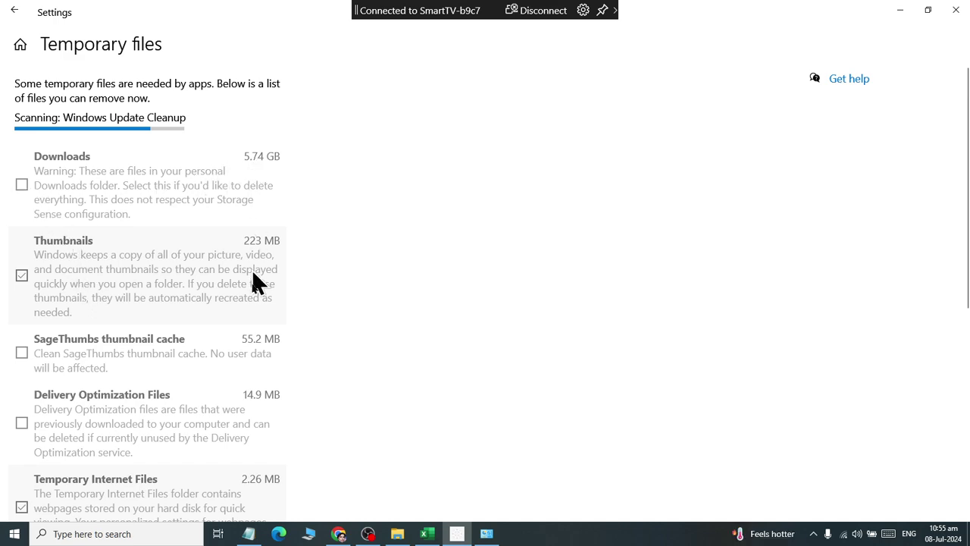
{"action": "scroll", "coordinate": [231, 382], "scroll_direction": "down", "scroll_amount": 5}
{"action": "scroll", "coordinate": [243, 385], "scroll_direction": "up", "scroll_amount": 2}
{"action": "scroll", "coordinate": [246, 364], "scroll_direction": "up", "scroll_amount": 5}
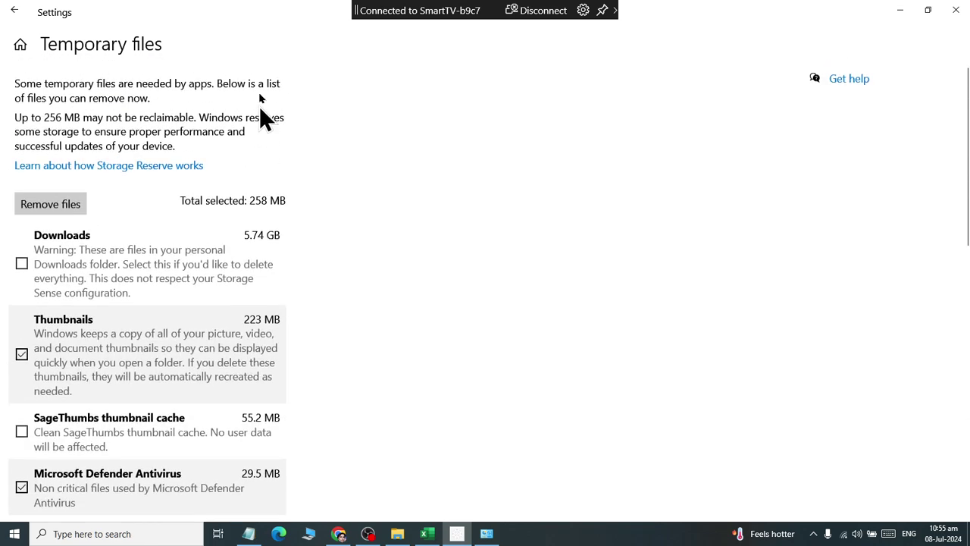
Step: Add Downloads and Delivery Optimization Files to the selected temporary files, and remove all selected files
{"action": "left_click", "coordinate": [22, 264]}
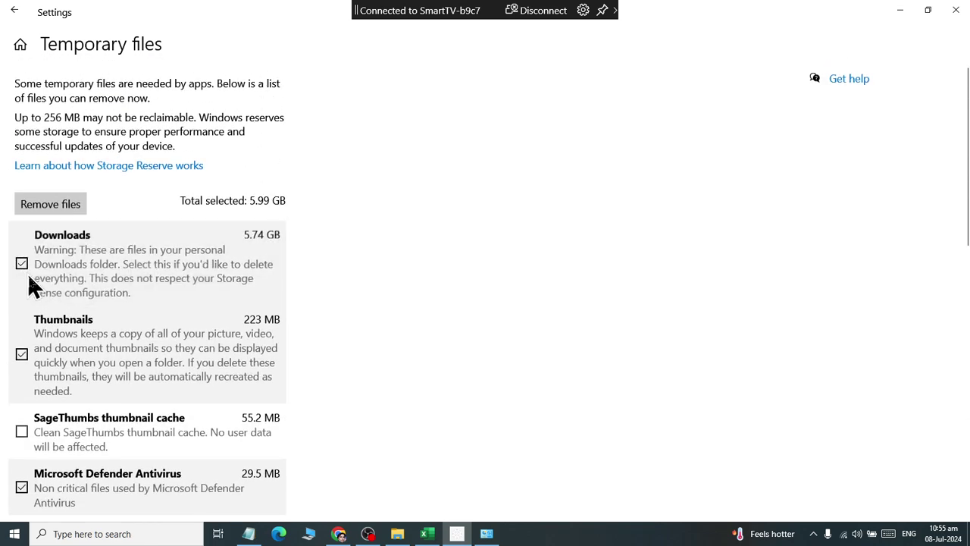
{"action": "scroll", "coordinate": [205, 245], "scroll_direction": "down", "scroll_amount": 5}
{"action": "scroll", "coordinate": [203, 278], "scroll_direction": "up", "scroll_amount": 2}
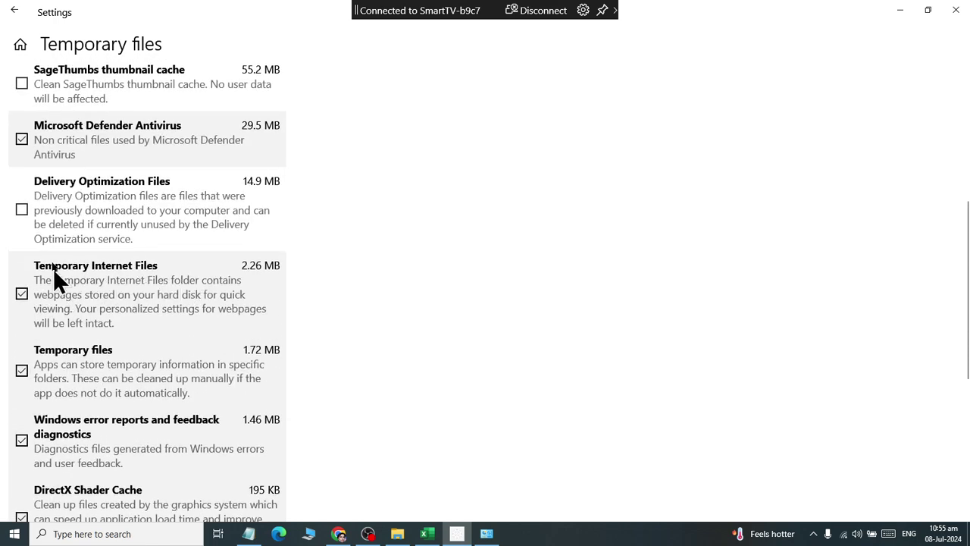
{"action": "left_click", "coordinate": [20, 211]}
{"action": "scroll", "coordinate": [148, 270], "scroll_direction": "down", "scroll_amount": 1}
{"action": "scroll", "coordinate": [148, 270], "scroll_direction": "down", "scroll_amount": 5}
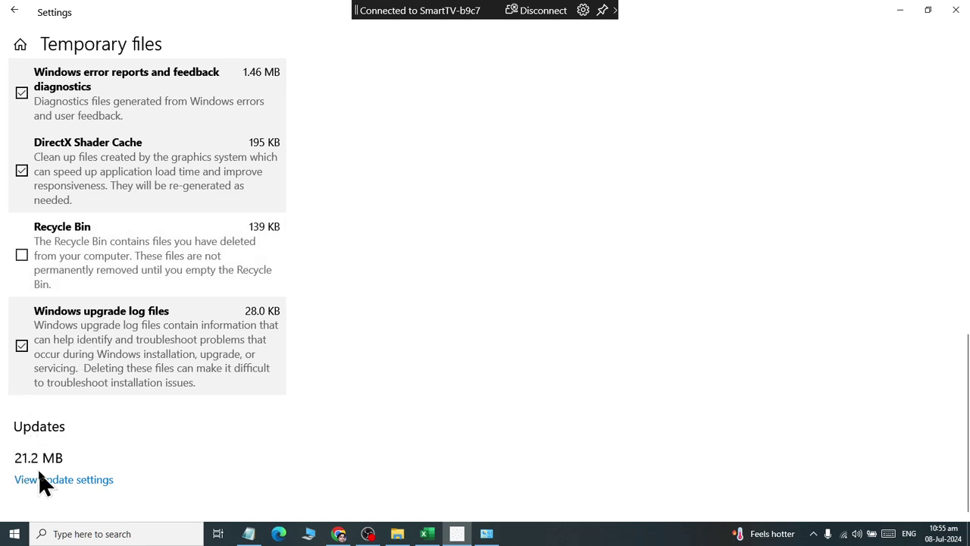
{"action": "scroll", "coordinate": [70, 464], "scroll_direction": "up", "scroll_amount": 10}
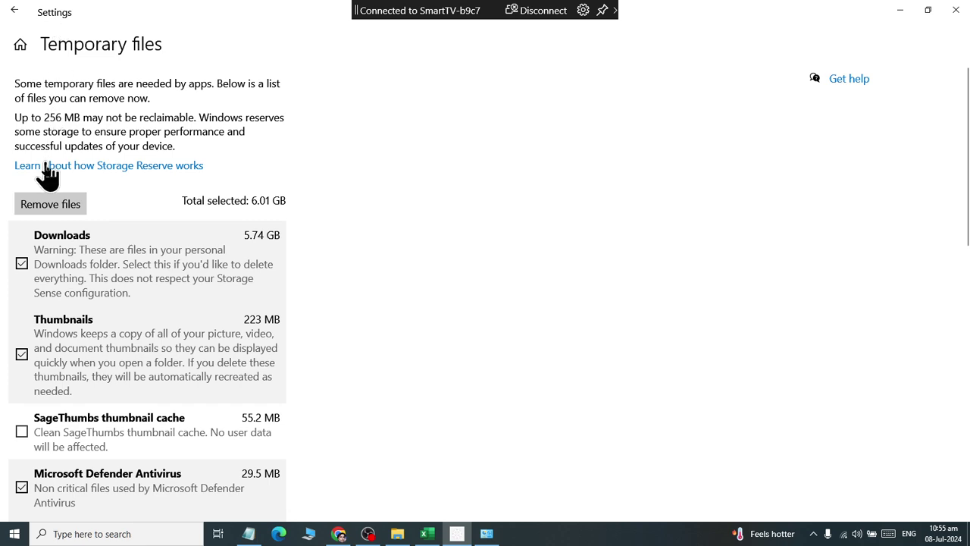
{"action": "left_click", "coordinate": [45, 205]}
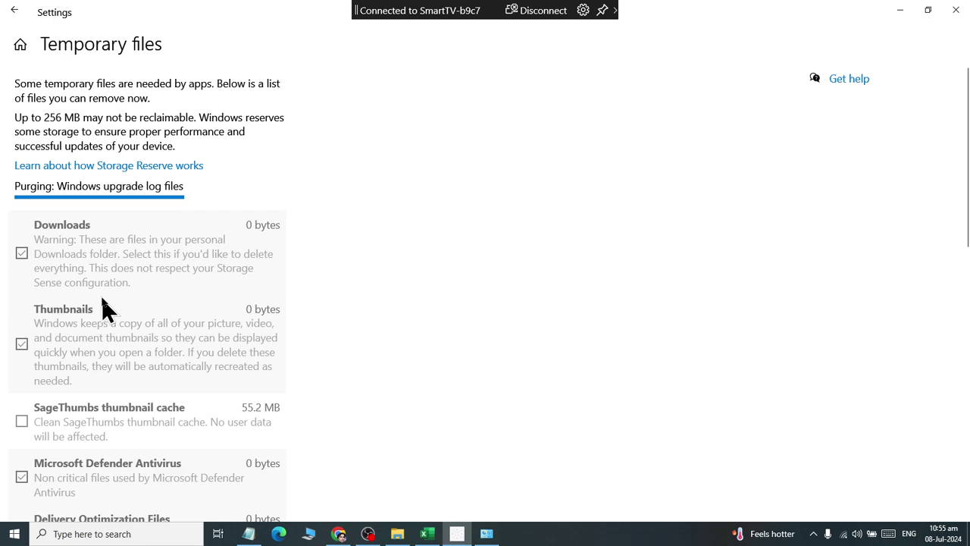
Step: Check the free space of the C: drive on the Storage page, and expand the remaining categories to review their sizes
{"action": "left_click", "coordinate": [13, 9]}
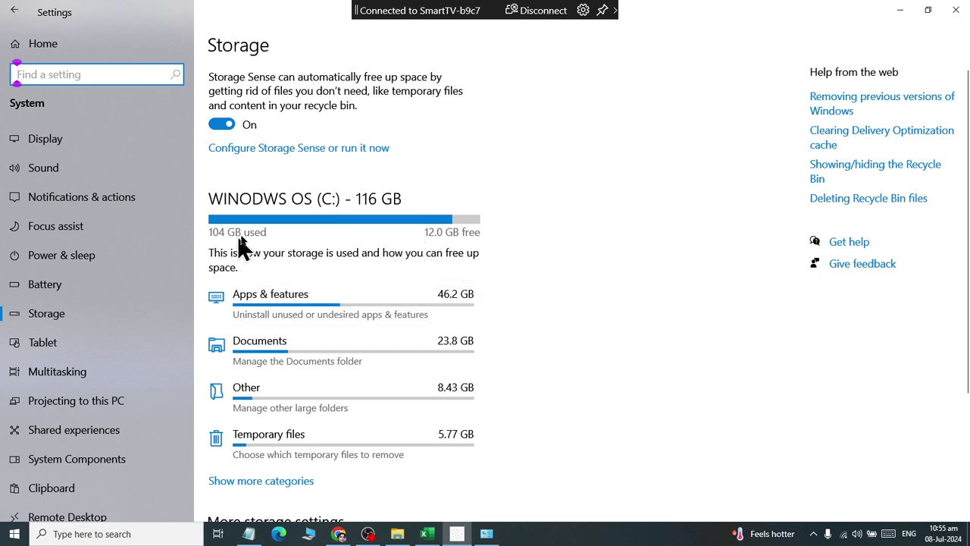
{"action": "mouse_move", "coordinate": [469, 238]}
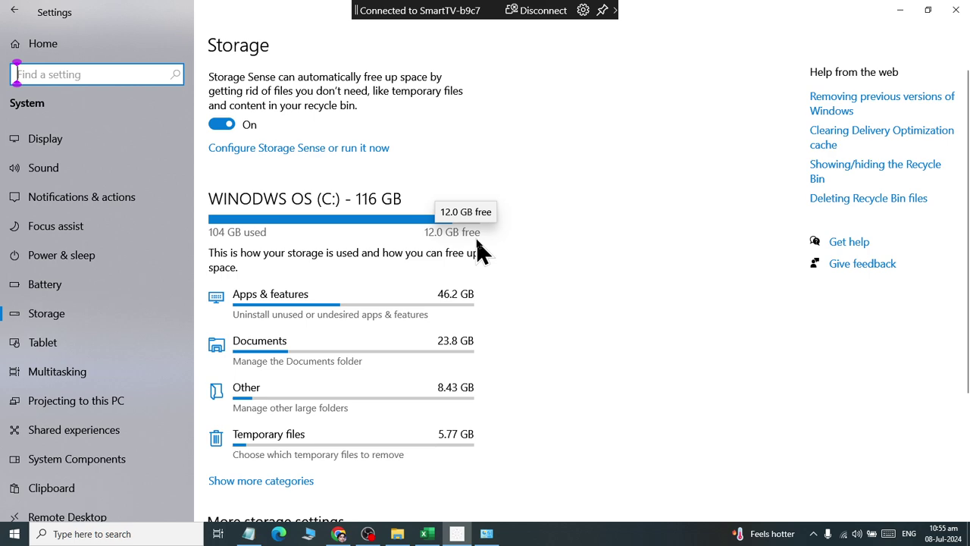
{"action": "scroll", "coordinate": [477, 250], "scroll_direction": "down", "scroll_amount": 3}
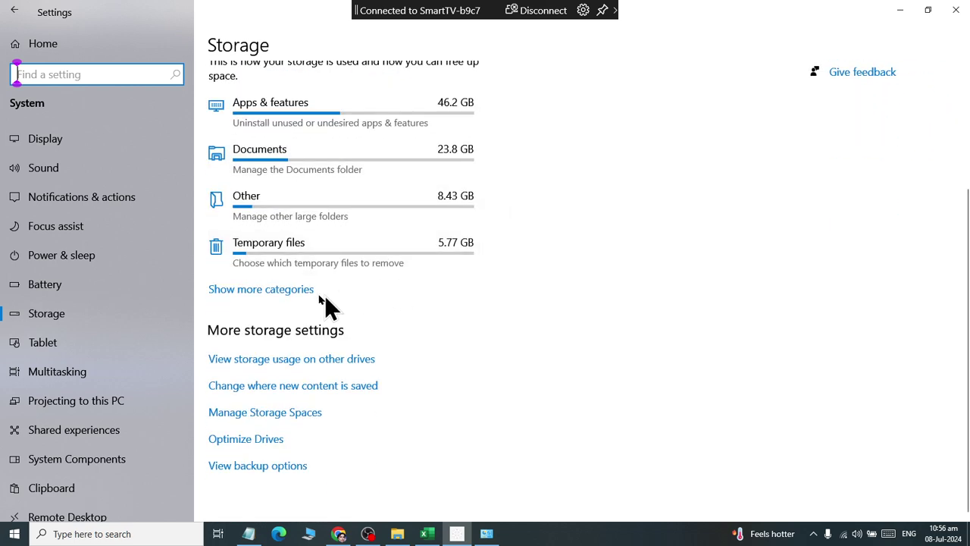
{"action": "left_click", "coordinate": [282, 294]}
{"action": "scroll", "coordinate": [356, 306], "scroll_direction": "down", "scroll_amount": 5}
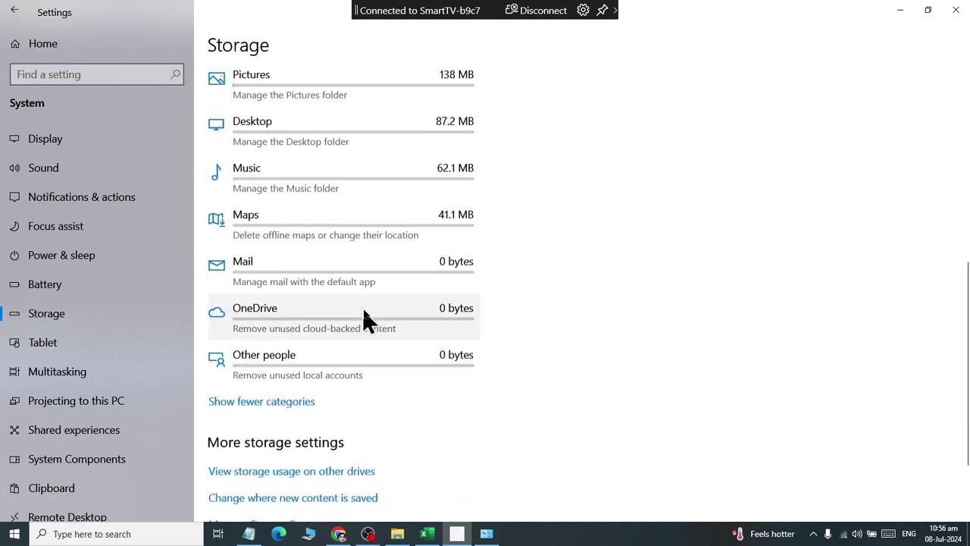
{"action": "scroll", "coordinate": [367, 333], "scroll_direction": "up", "scroll_amount": 5}
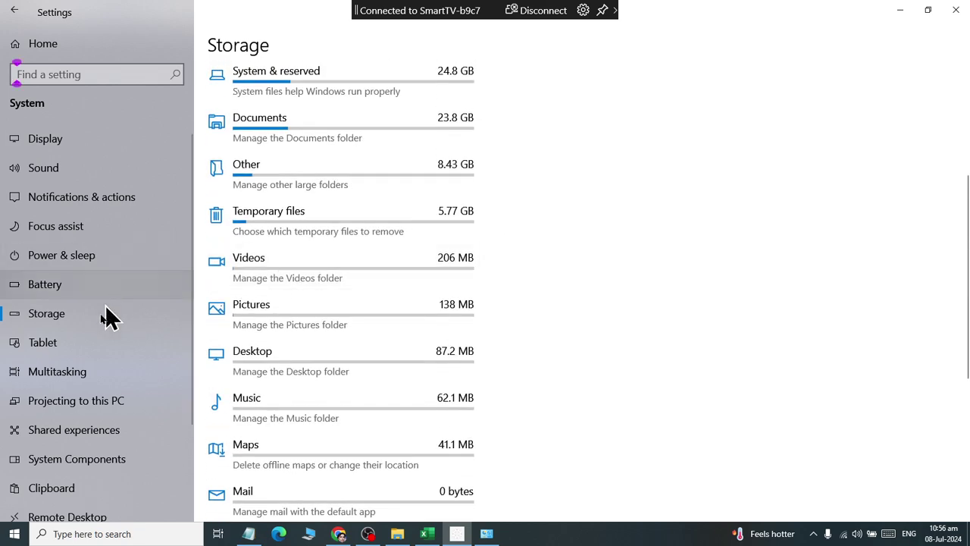
Step: Open the additional tablet settings and turn on Tablet mode
{"action": "left_click", "coordinate": [90, 352]}
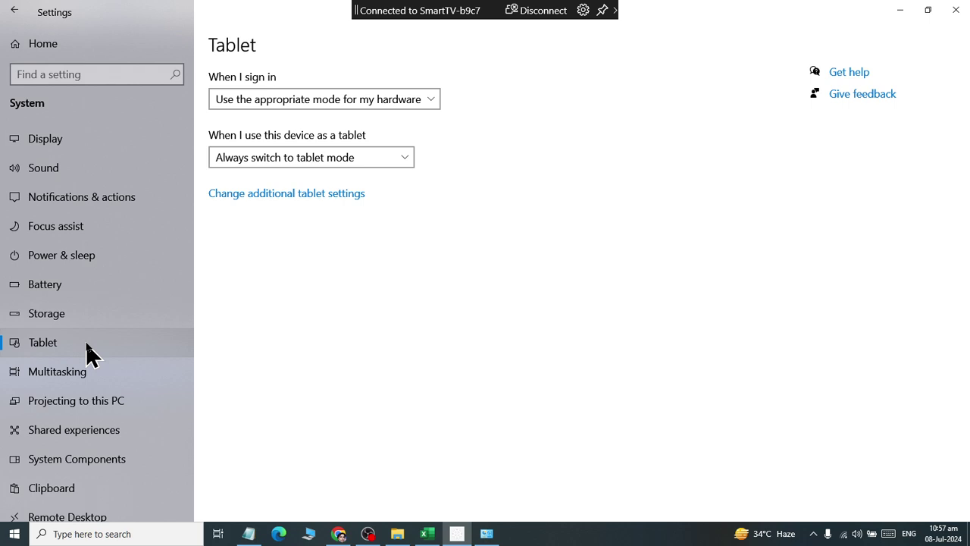
{"action": "left_click", "coordinate": [309, 198]}
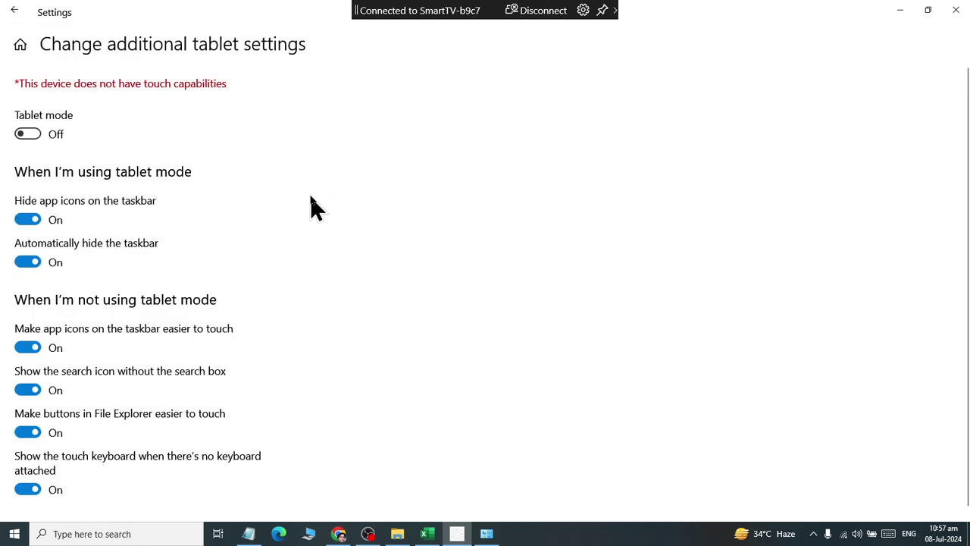
{"action": "left_click", "coordinate": [28, 134]}
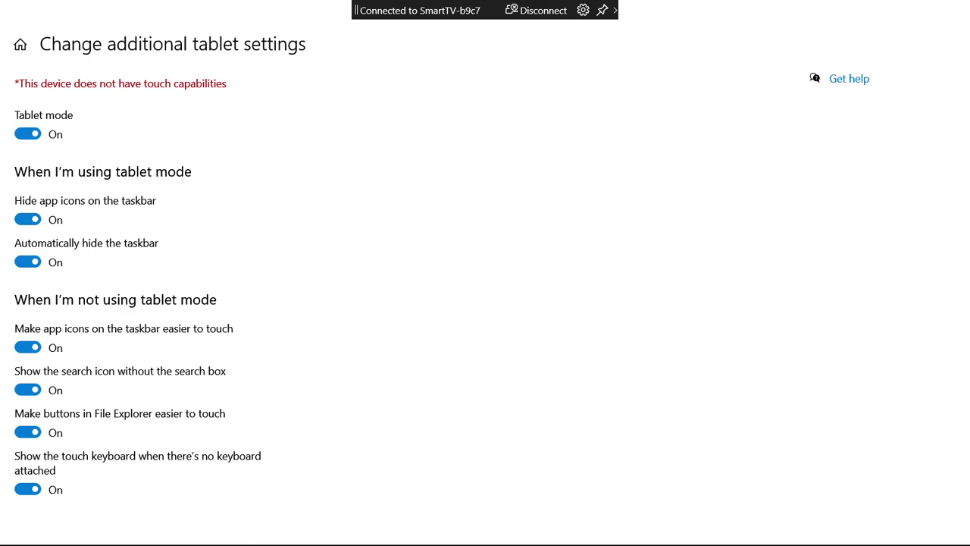
Step: Switch through Task View to the WhatsApp window in Chrome, and from there to Result_CompiledSheet.xlsx in Excel
{"action": "mouse_move", "coordinate": [228, 542]}
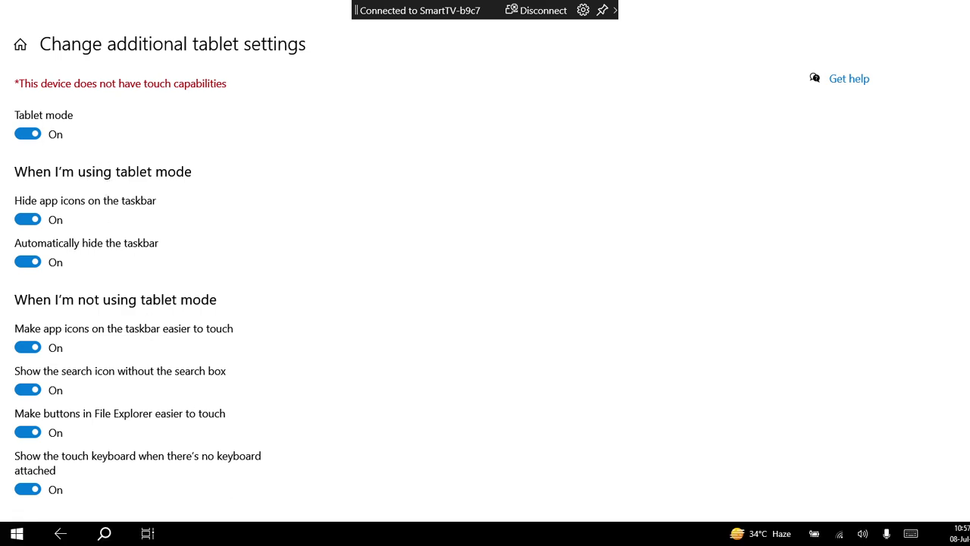
{"action": "left_click", "coordinate": [154, 540]}
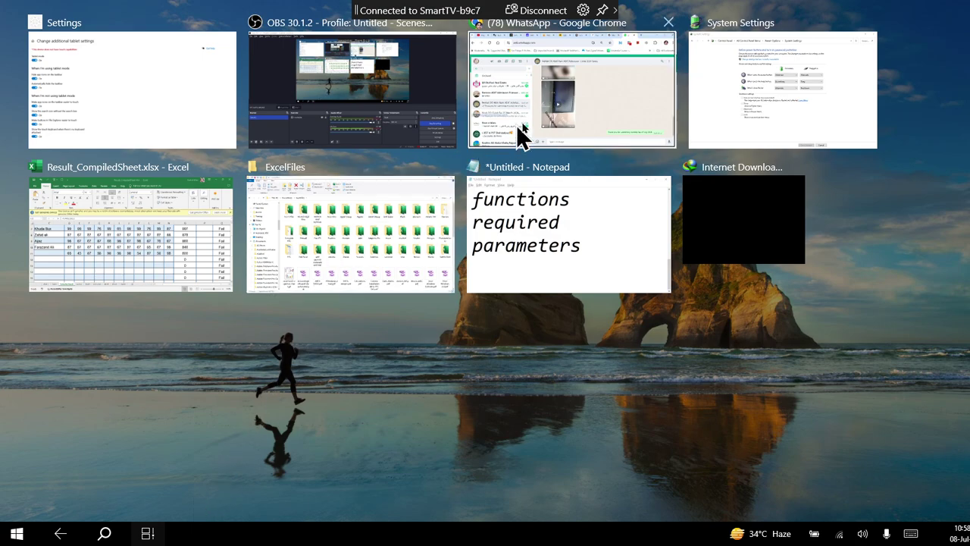
{"action": "left_click", "coordinate": [565, 103]}
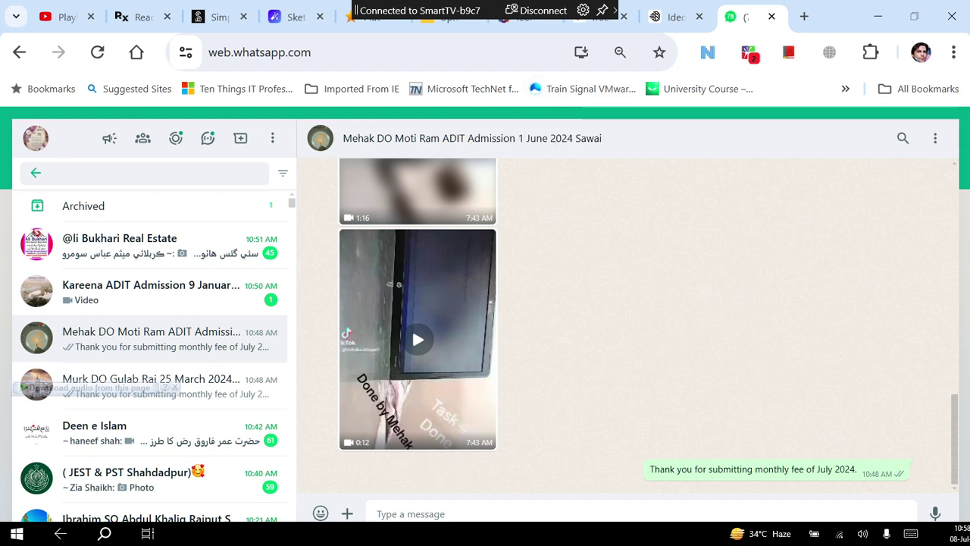
{"action": "left_click", "coordinate": [155, 537]}
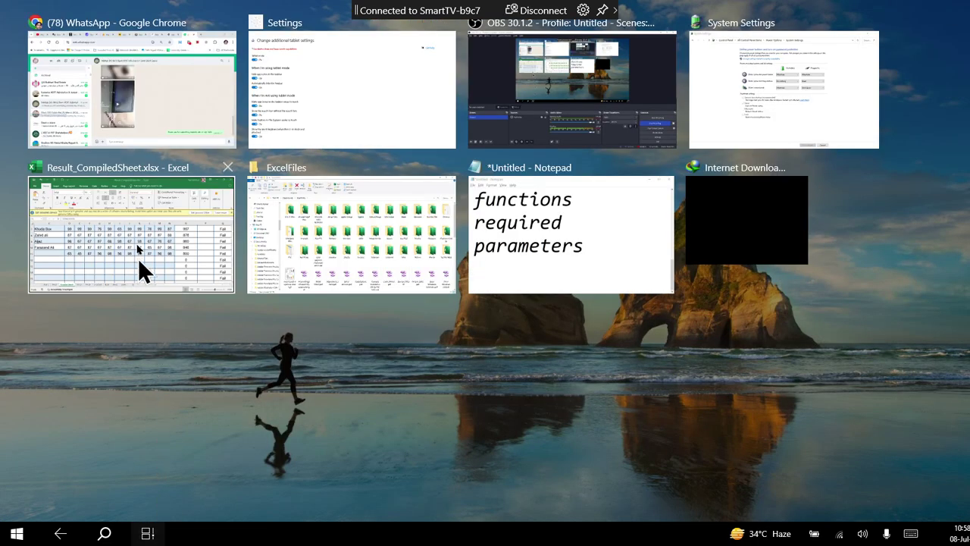
{"action": "left_click", "coordinate": [136, 223]}
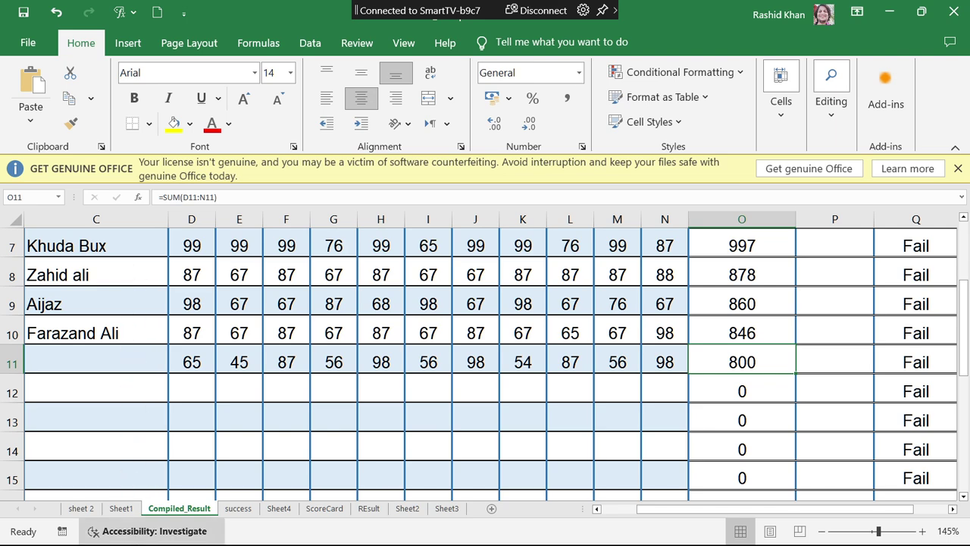
Step: Close the System Settings and ExcelFiles windows from Task View, and close Result_CompiledSheet.xlsx without saving its changes
{"action": "left_click", "coordinate": [137, 539]}
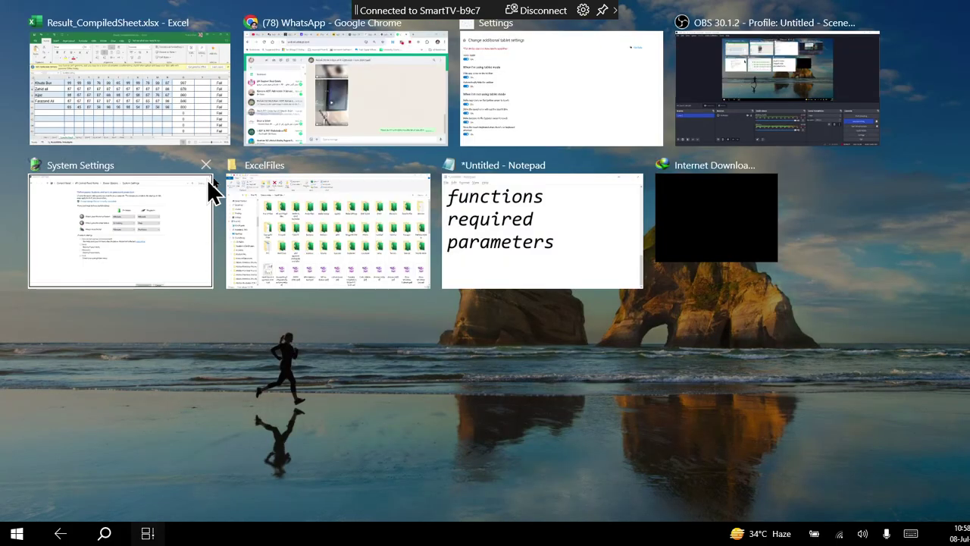
{"action": "left_click", "coordinate": [206, 164]}
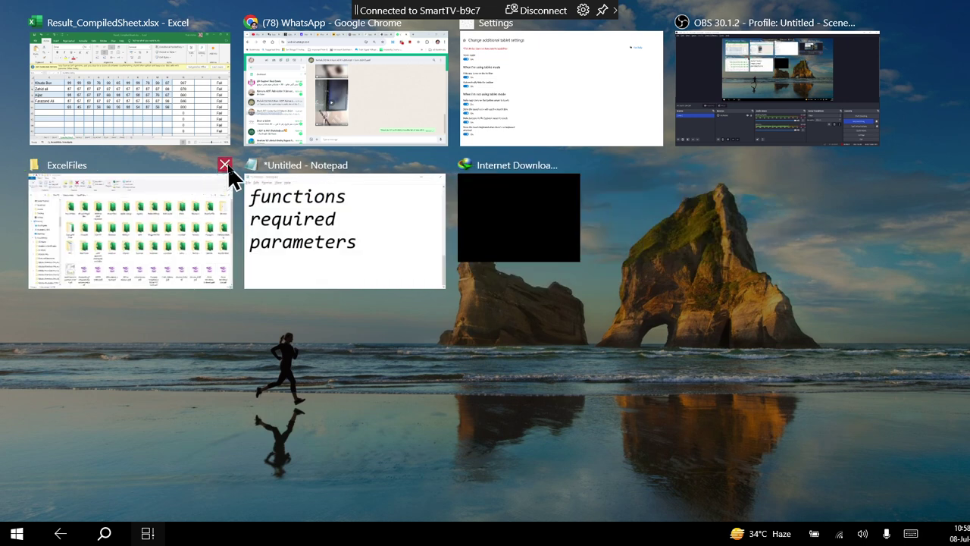
{"action": "left_click", "coordinate": [226, 164]}
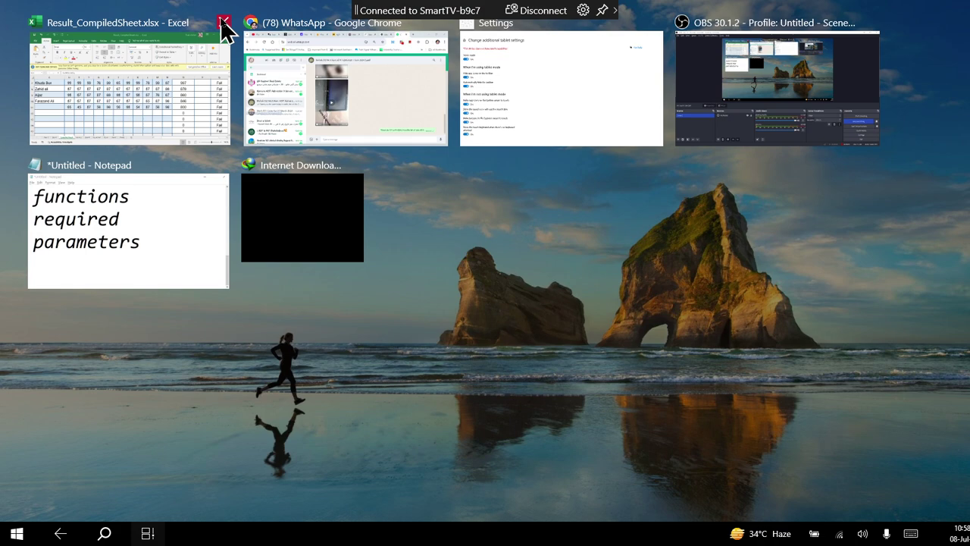
{"action": "left_click", "coordinate": [189, 63]}
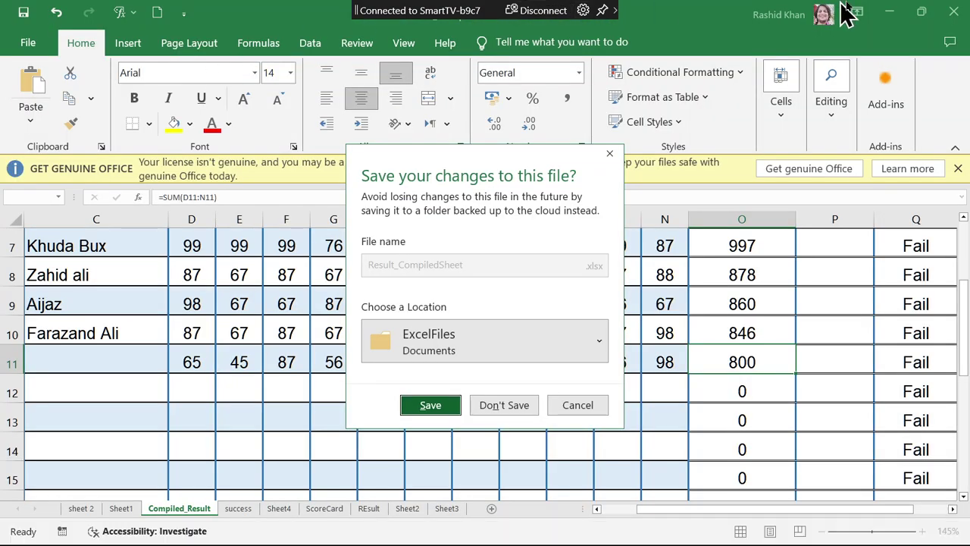
{"action": "left_click", "coordinate": [493, 409]}
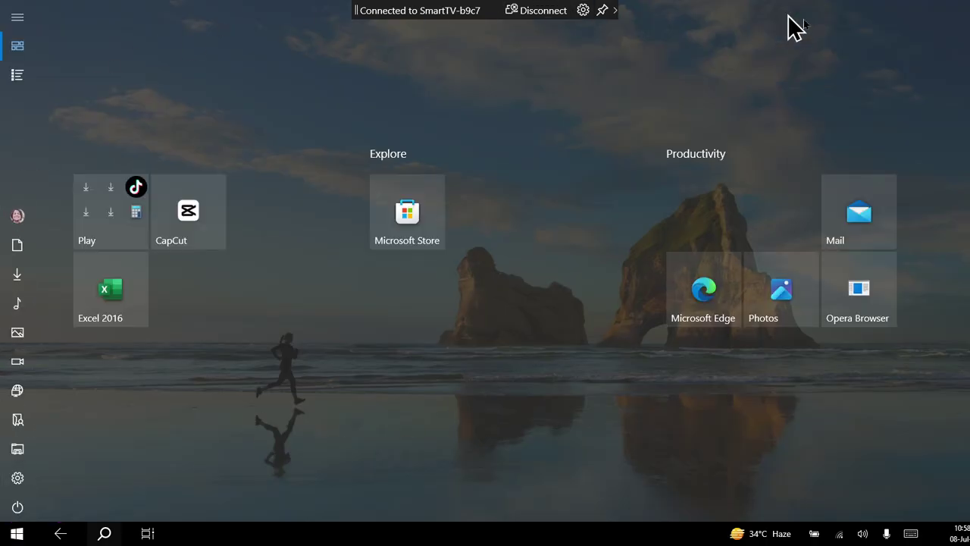
Step: Browse the full app list on the tablet Start screen down to the T entries and open the Tips app
{"action": "left_click", "coordinate": [15, 21]}
{"action": "left_click", "coordinate": [23, 78]}
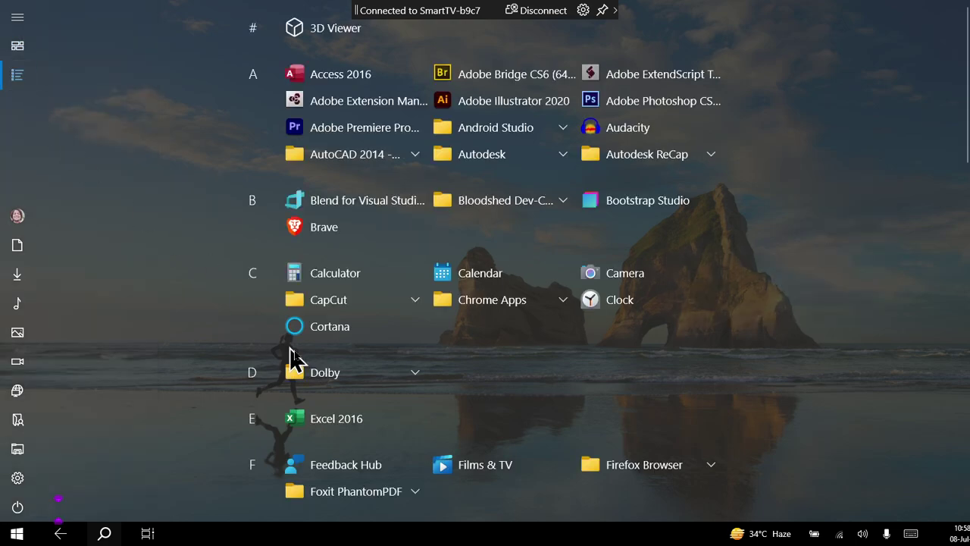
{"action": "scroll", "coordinate": [371, 402], "scroll_direction": "down", "scroll_amount": 1}
{"action": "scroll", "coordinate": [379, 387], "scroll_direction": "down", "scroll_amount": 15}
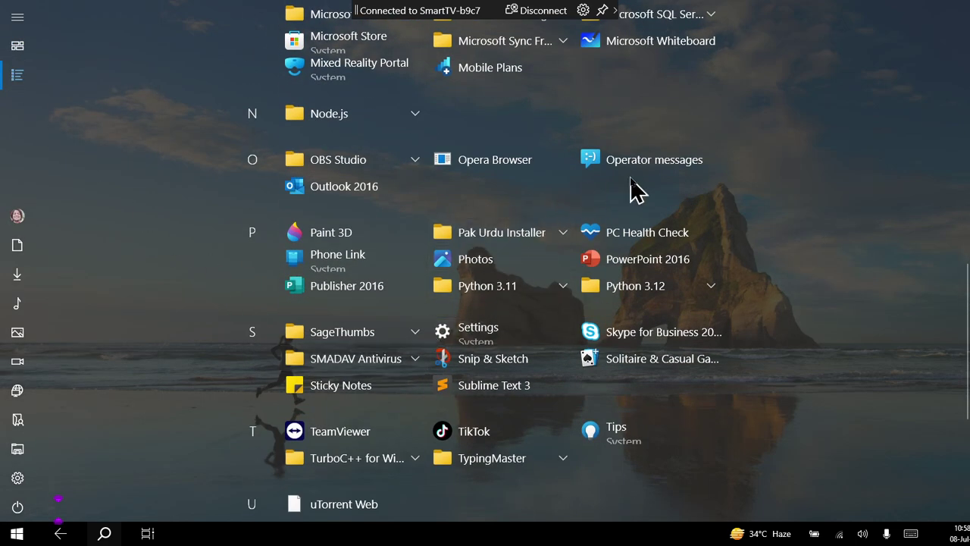
{"action": "scroll", "coordinate": [635, 190], "scroll_direction": "down", "scroll_amount": 1}
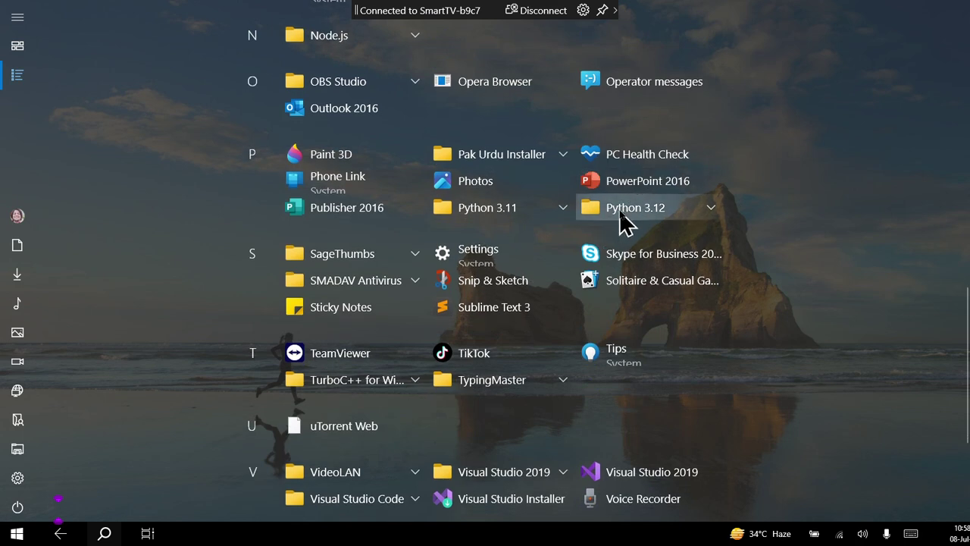
{"action": "scroll", "coordinate": [611, 242], "scroll_direction": "down", "scroll_amount": 1}
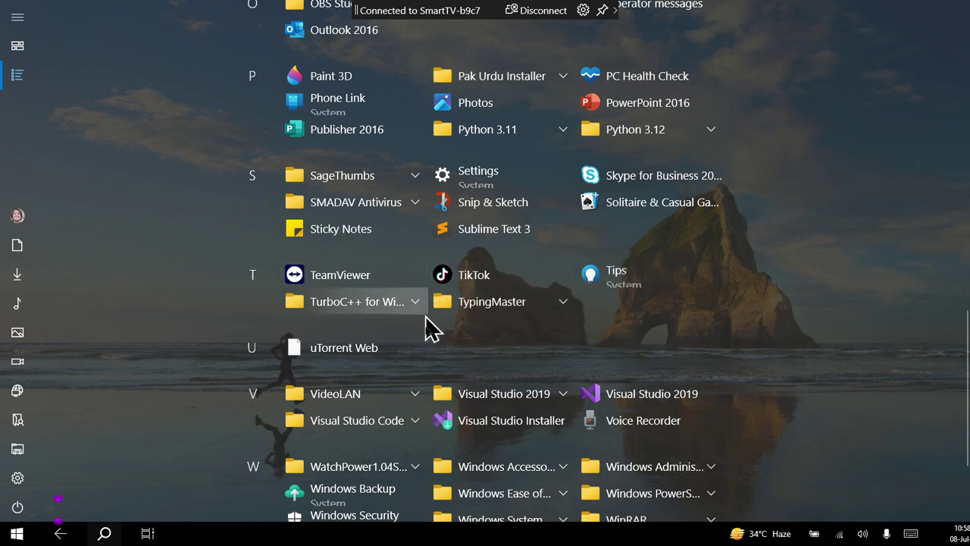
{"action": "left_click", "coordinate": [611, 279]}
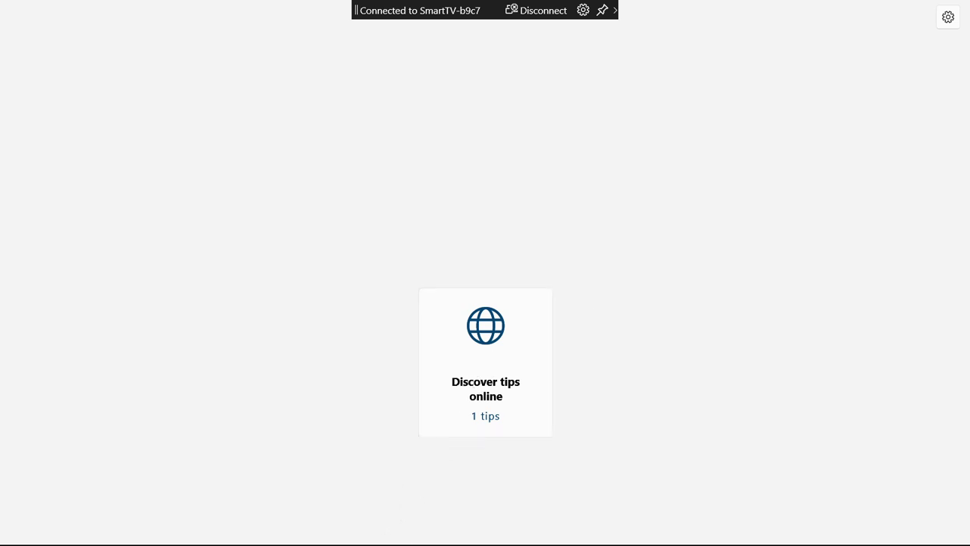
Step: Close the Tips window from Task View and return to the Start screen
{"action": "left_click", "coordinate": [148, 533]}
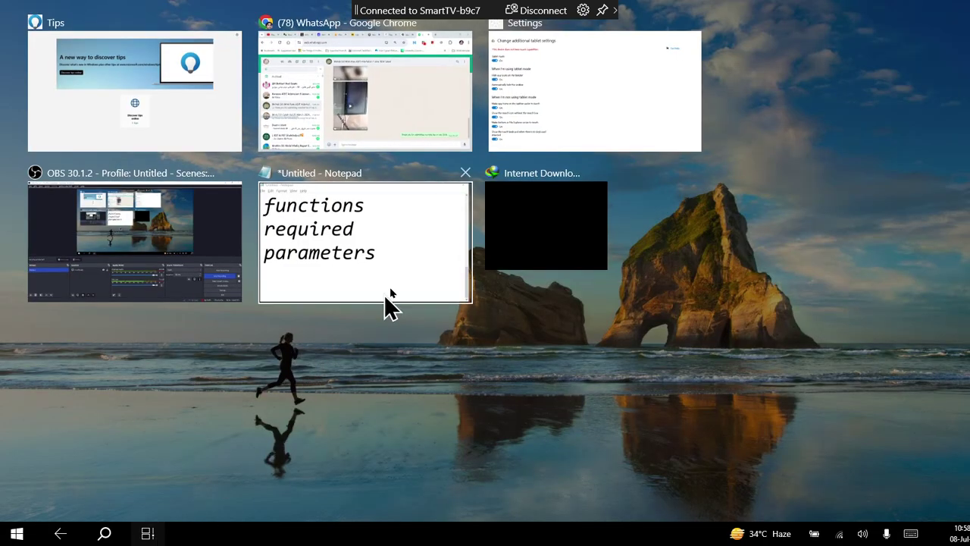
{"action": "left_click", "coordinate": [238, 22]}
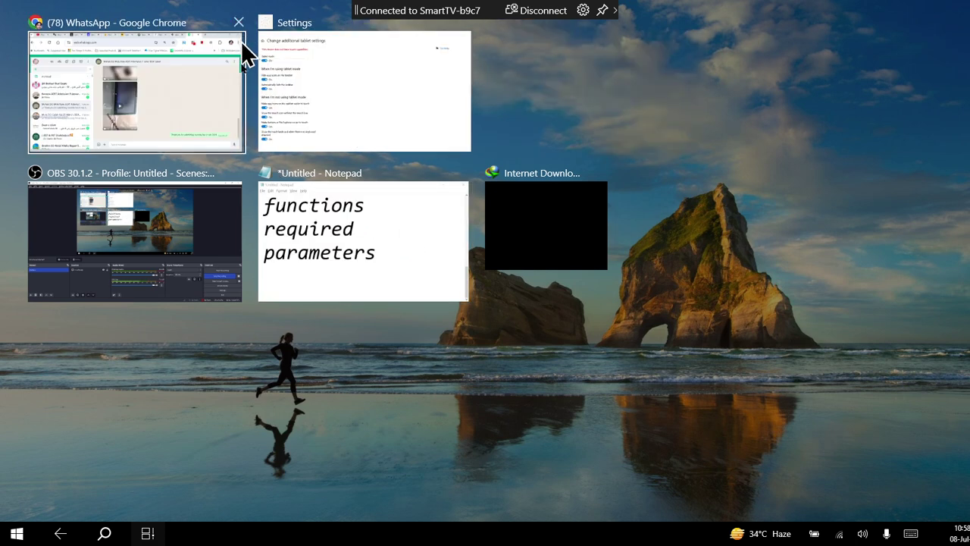
{"action": "key", "text": "super"}
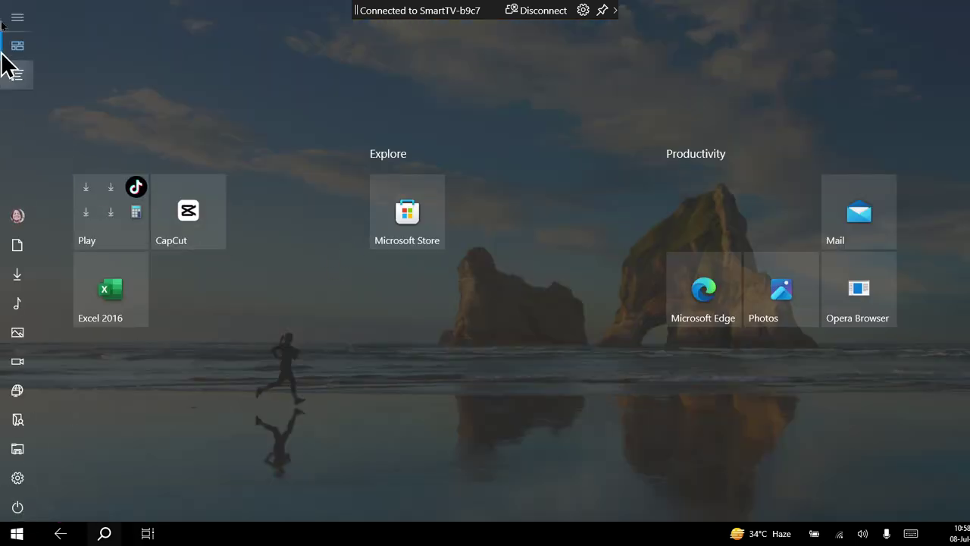
Step: Reopen Settings from the Start screen, turn off Tablet mode, and check the Start menu in desktop mode
{"action": "mouse_move", "coordinate": [6, 119]}
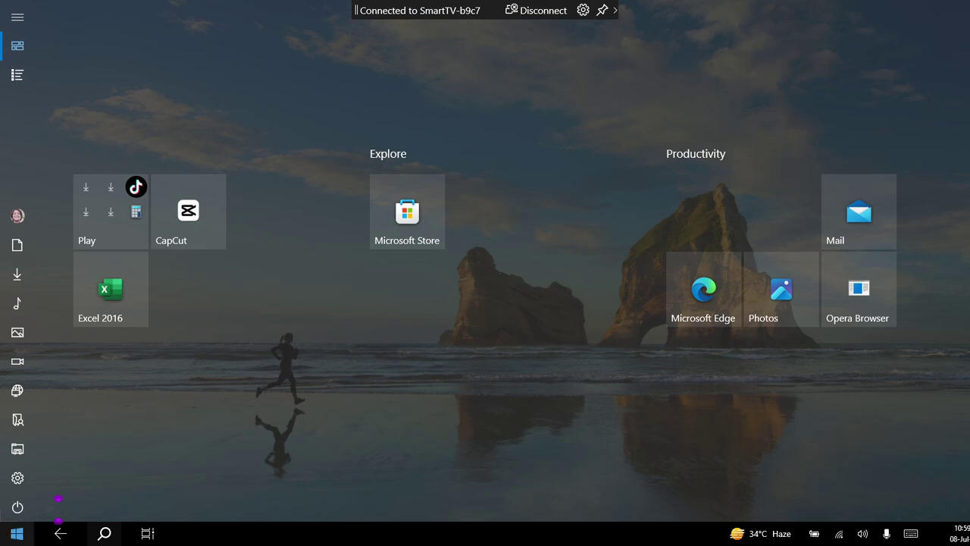
{"action": "left_click", "coordinate": [12, 475]}
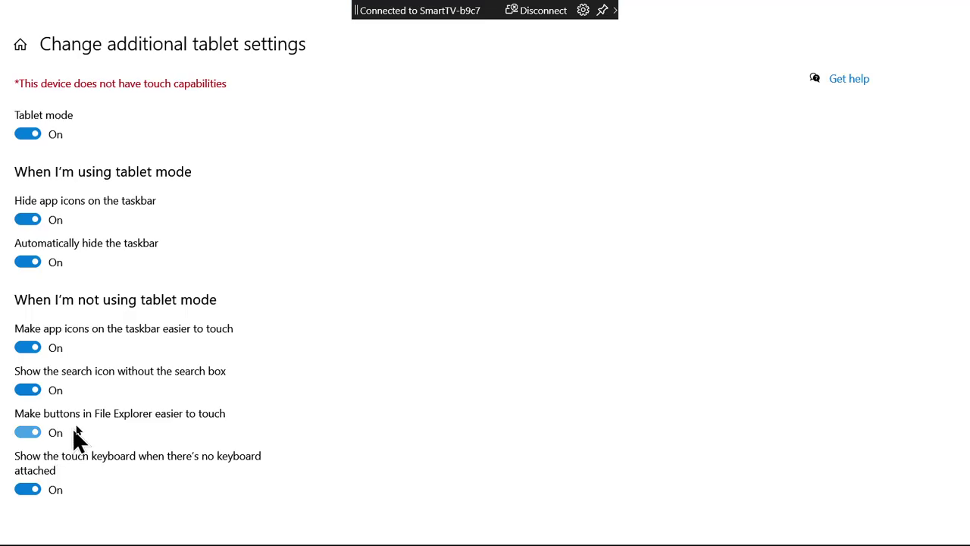
{"action": "left_click", "coordinate": [35, 133]}
{"action": "left_click", "coordinate": [14, 534]}
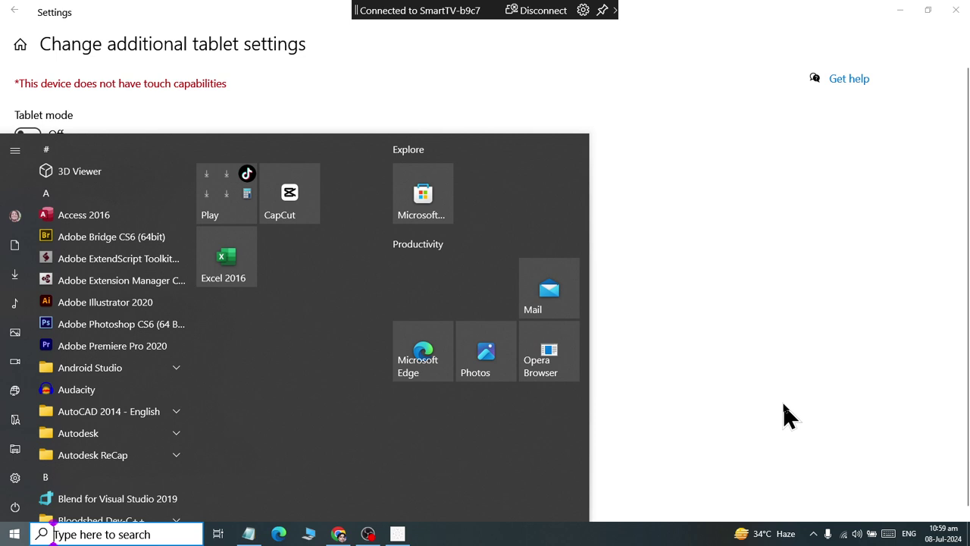
{"action": "left_click", "coordinate": [788, 310]}
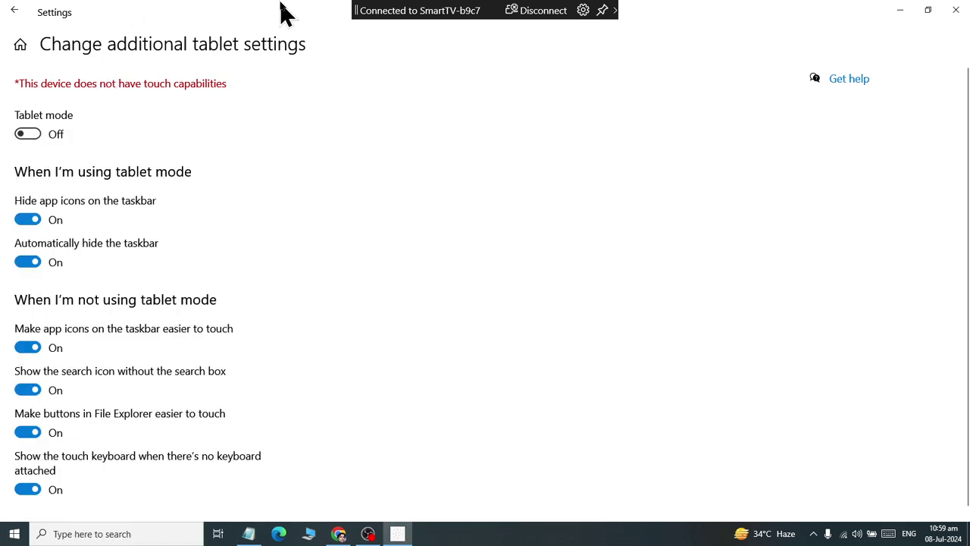
Step: Turn Tablet mode back on, and turn off hiding app icons and automatically hiding the taskbar for tablet mode
{"action": "scroll", "coordinate": [277, 118], "scroll_direction": "down", "scroll_amount": 1}
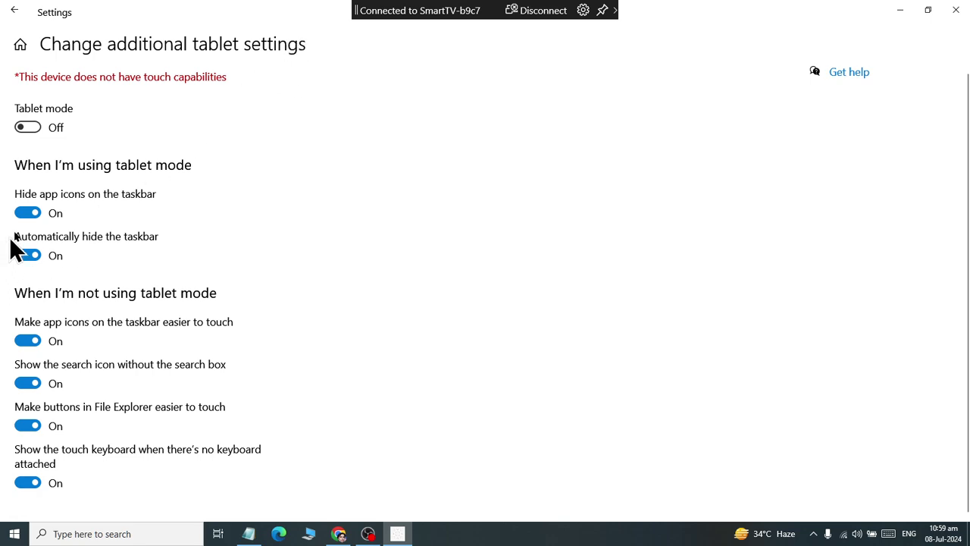
{"action": "left_click", "coordinate": [30, 127]}
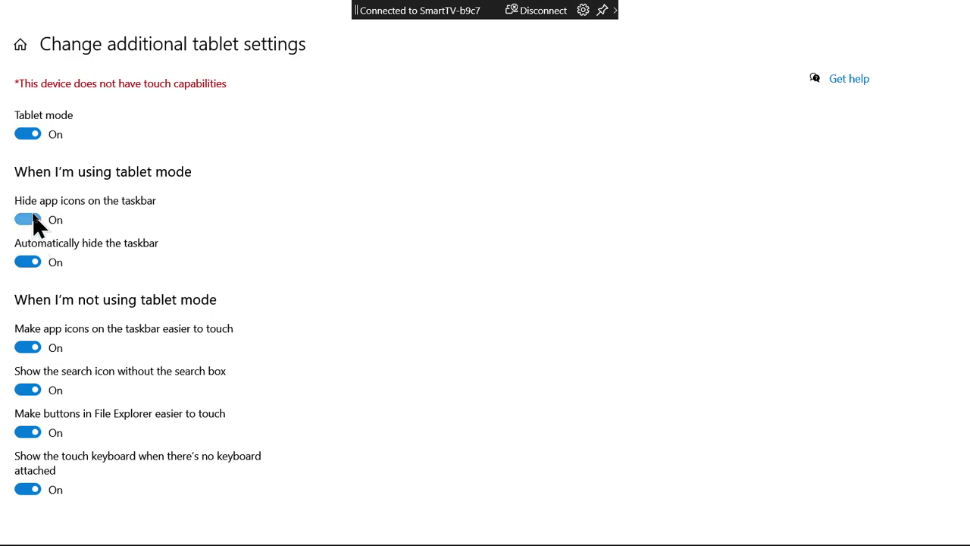
{"action": "left_click", "coordinate": [28, 262]}
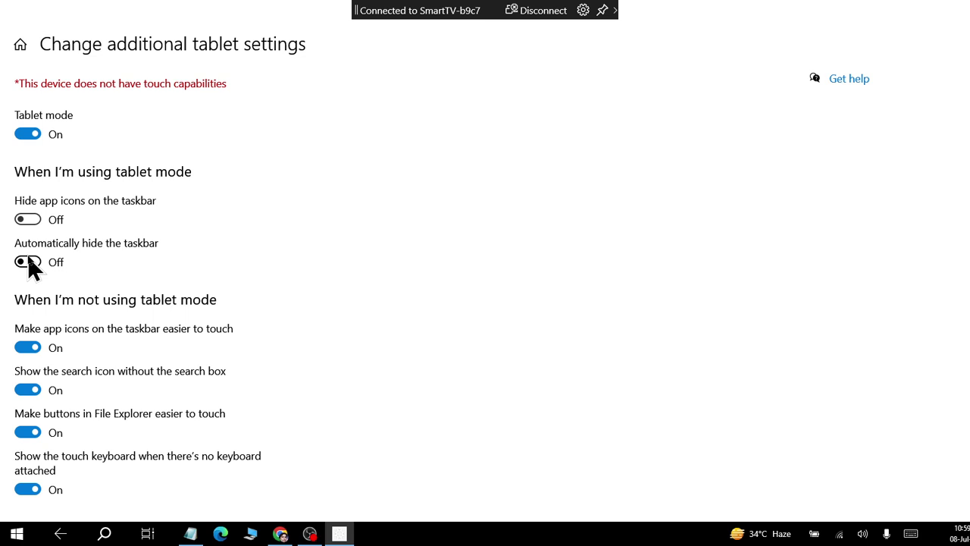
{"action": "left_click", "coordinate": [28, 262]}
{"action": "left_click", "coordinate": [28, 262]}
{"action": "left_click", "coordinate": [28, 262]}
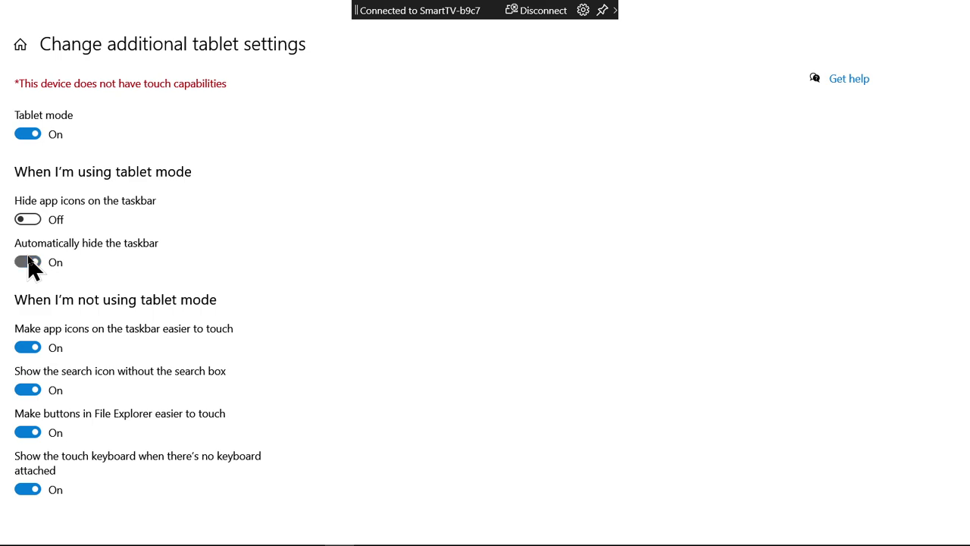
{"action": "left_click", "coordinate": [28, 262]}
Step: Turn off Tablet mode and switch to the Multitasking settings
{"action": "left_click", "coordinate": [28, 134]}
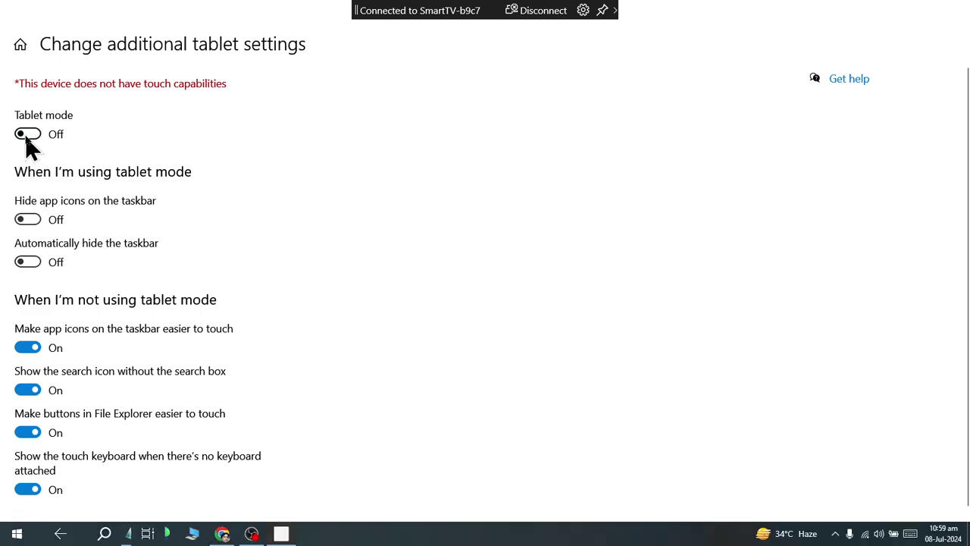
{"action": "left_click", "coordinate": [11, 12]}
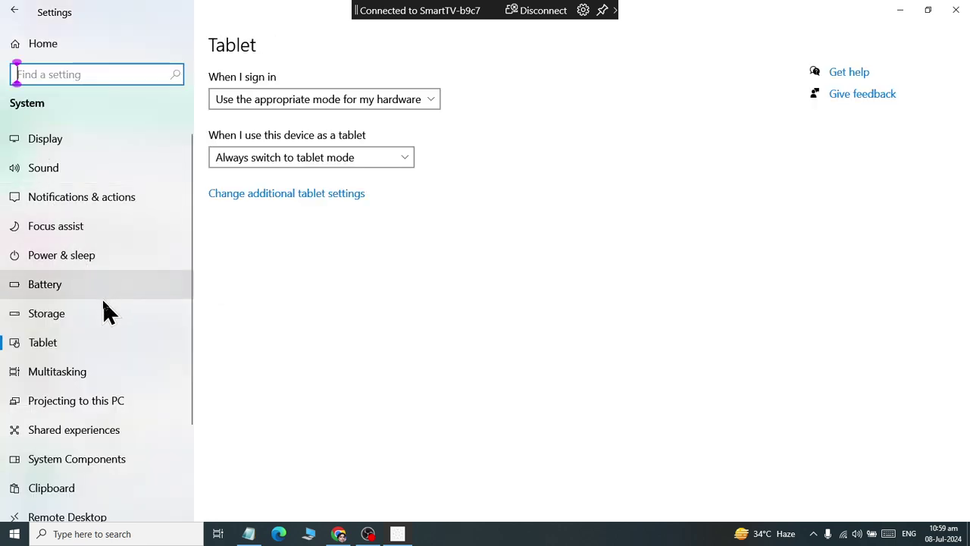
{"action": "left_click", "coordinate": [96, 370]}
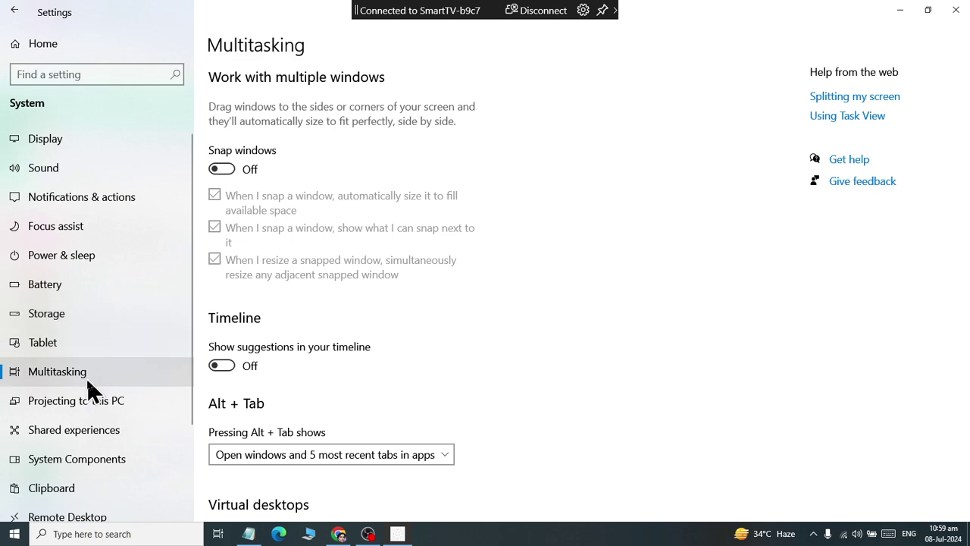
Step: Turn on Snap windows and the suggestions in the timeline
{"action": "left_click", "coordinate": [227, 169]}
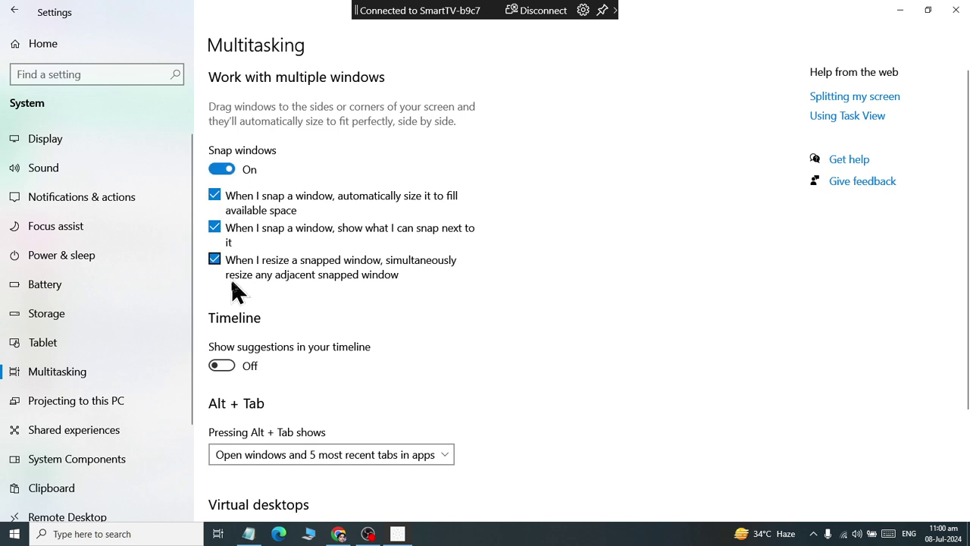
{"action": "left_click", "coordinate": [222, 371]}
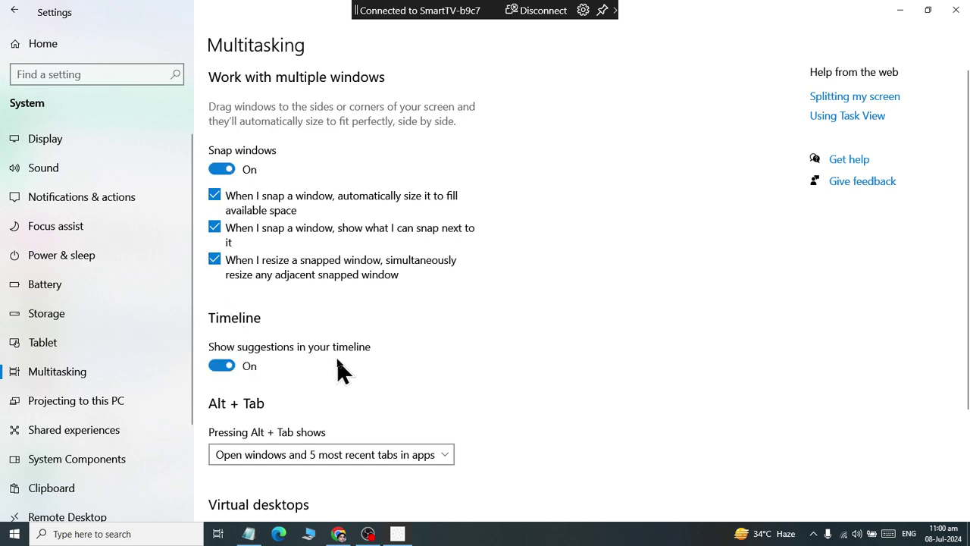
{"action": "scroll", "coordinate": [331, 378], "scroll_direction": "down", "scroll_amount": 2}
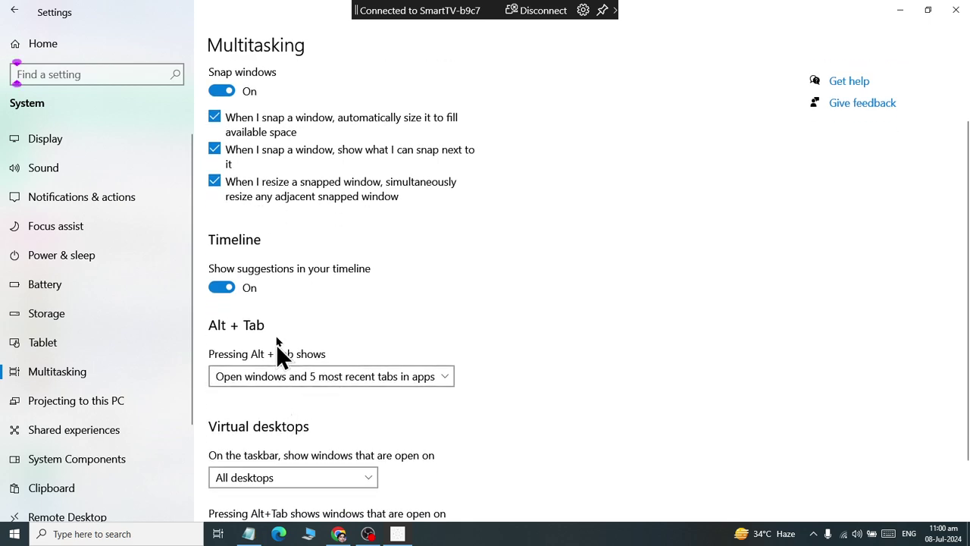
Step: Snap Settings to the right half beside the WhatsApp Chrome window, and then to the left half beside the Notepad window
{"action": "double_click", "coordinate": [266, 10]}
{"action": "left_click_drag", "start_coordinate": [315, 57], "coordinate": [959, 245]}
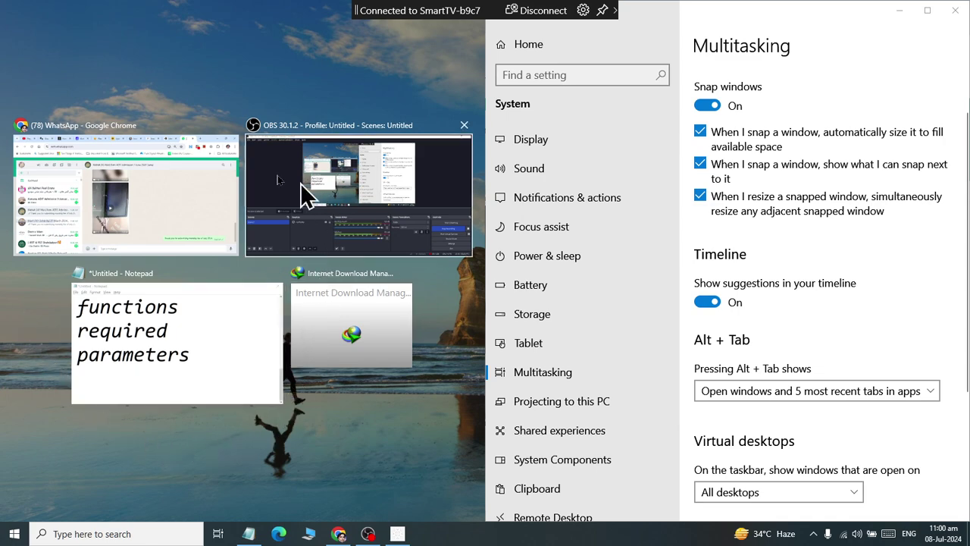
{"action": "left_click", "coordinate": [153, 155]}
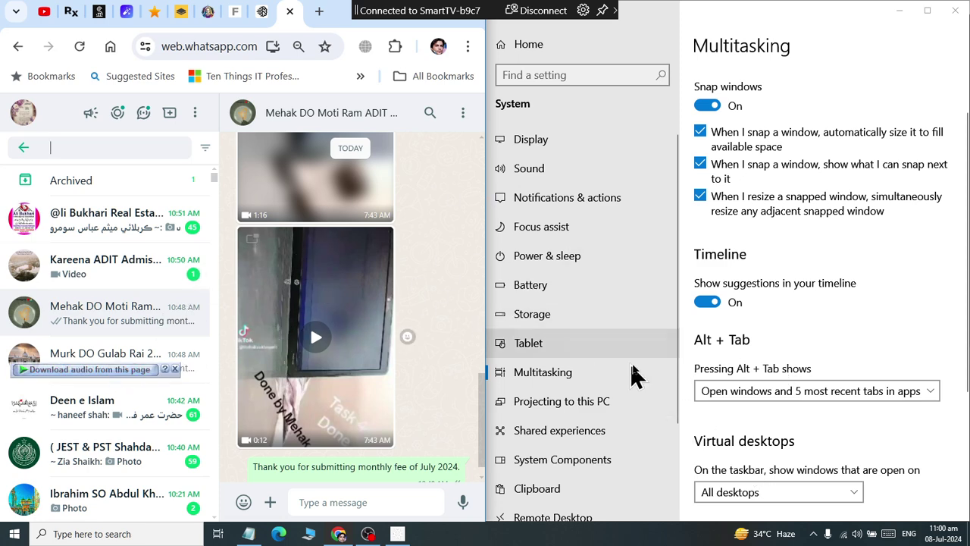
{"action": "left_click_drag", "start_coordinate": [785, 12], "coordinate": [6, 206]}
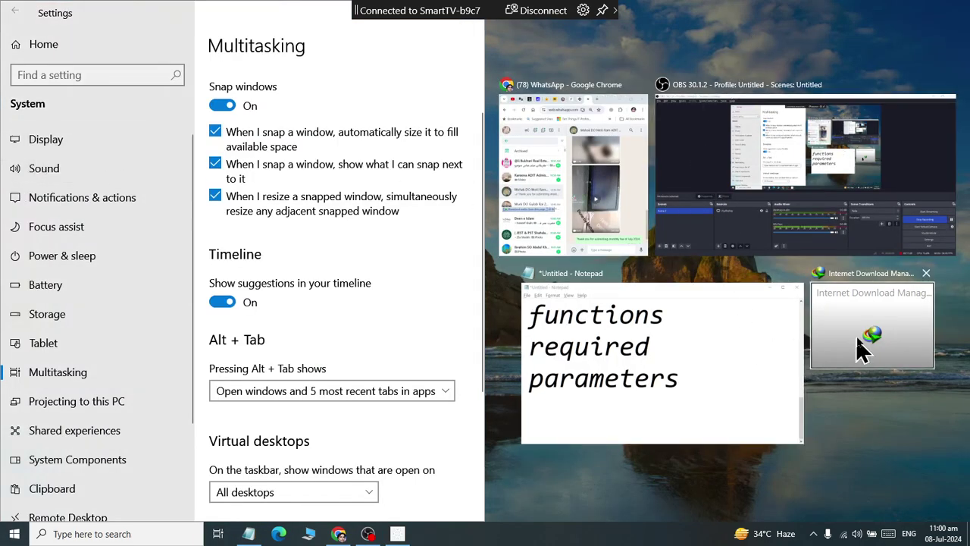
{"action": "left_click", "coordinate": [715, 339]}
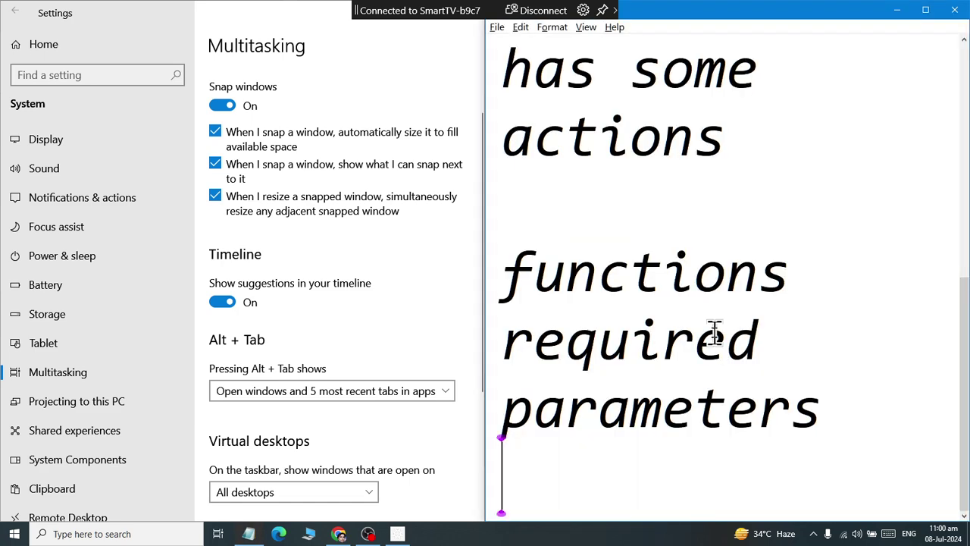
Step: Turn off Snap windows, try moving, maximizing and restoring the Settings window, and go back to the System category list
{"action": "left_click", "coordinate": [222, 106]}
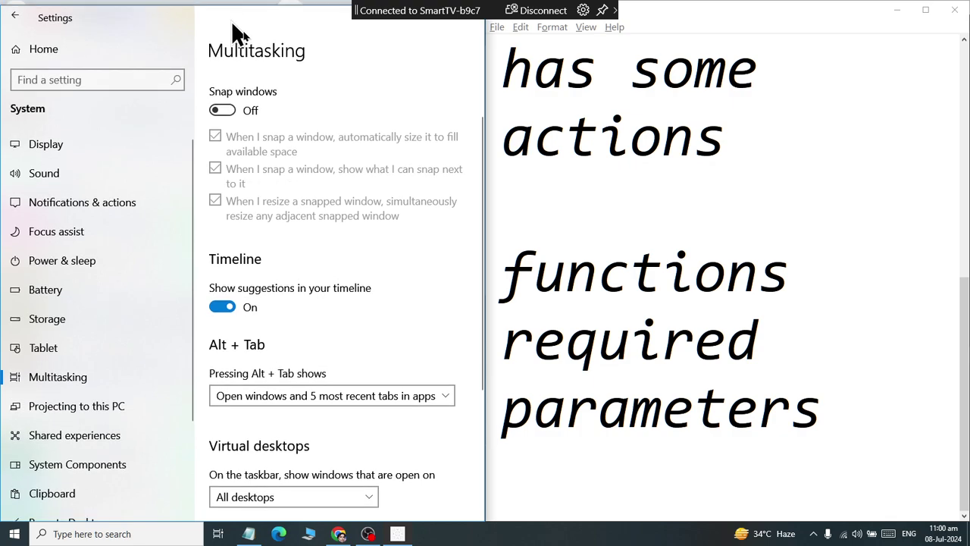
{"action": "left_click_drag", "start_coordinate": [232, 19], "coordinate": [290, 84]}
{"action": "double_click", "coordinate": [285, 82]}
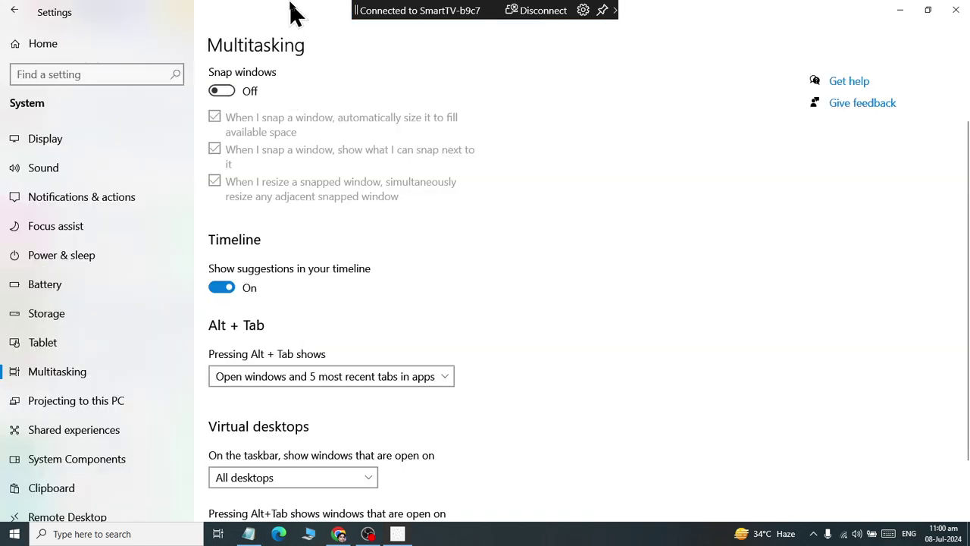
{"action": "double_click", "coordinate": [294, 12]}
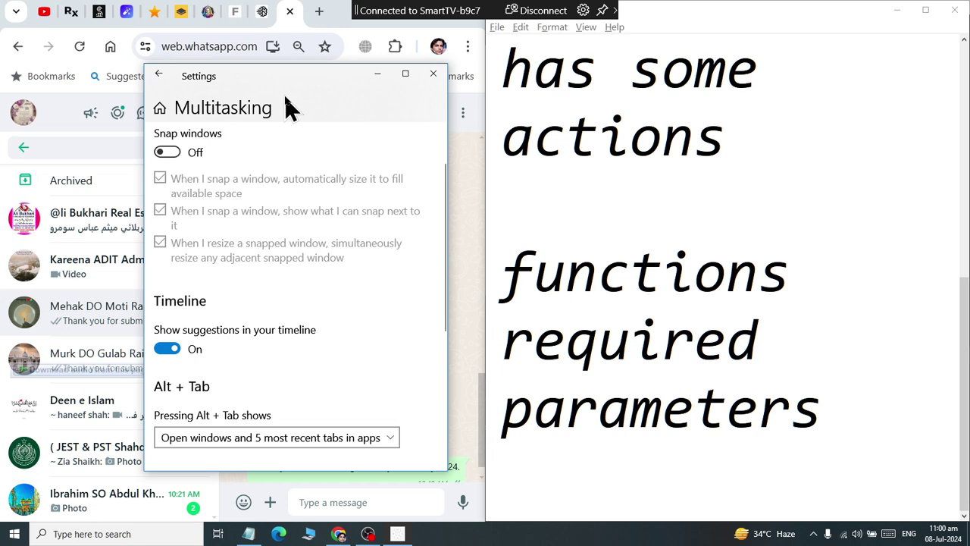
{"action": "left_click", "coordinate": [170, 74]}
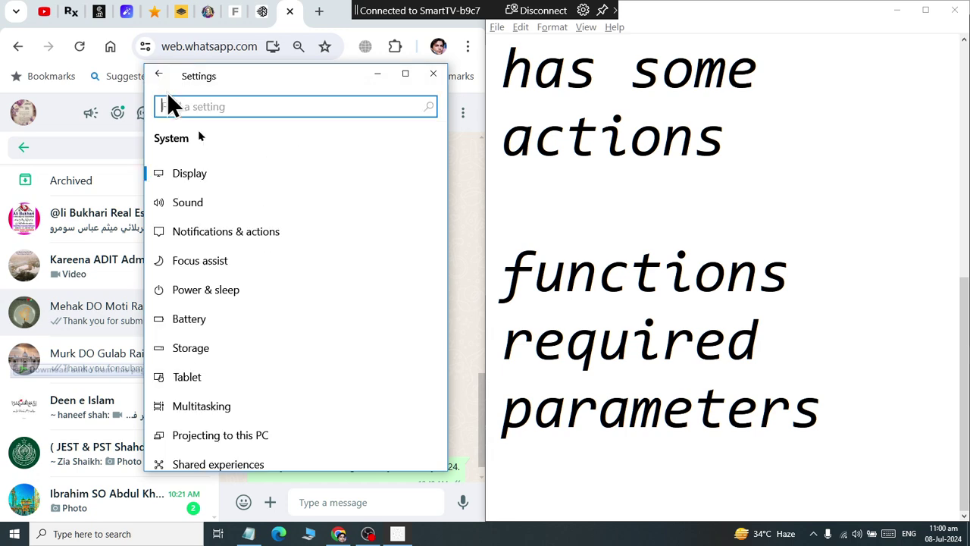
Step: Review the Projecting to this PC settings and return to the System category list
{"action": "scroll", "coordinate": [216, 252], "scroll_direction": "down", "scroll_amount": 4}
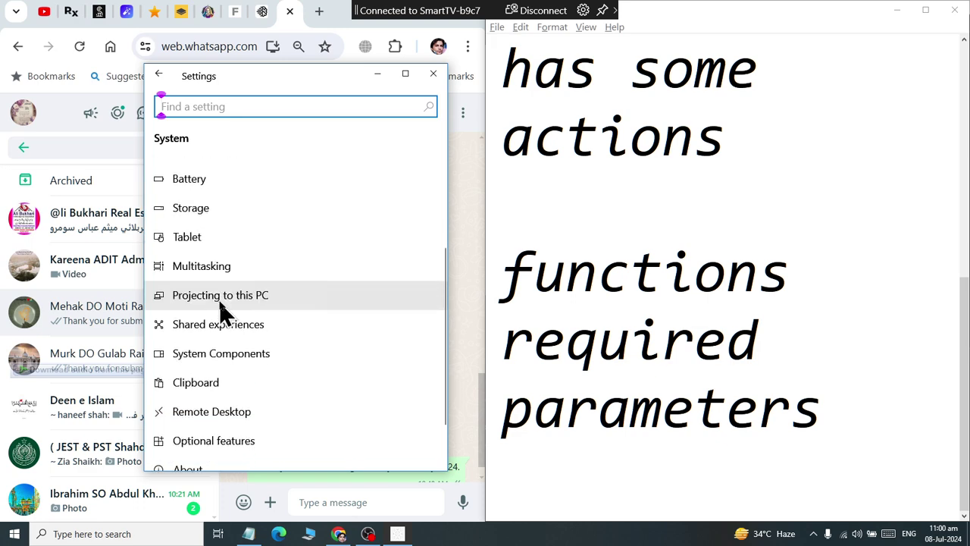
{"action": "left_click", "coordinate": [251, 301]}
{"action": "scroll", "coordinate": [346, 298], "scroll_direction": "down", "scroll_amount": 3}
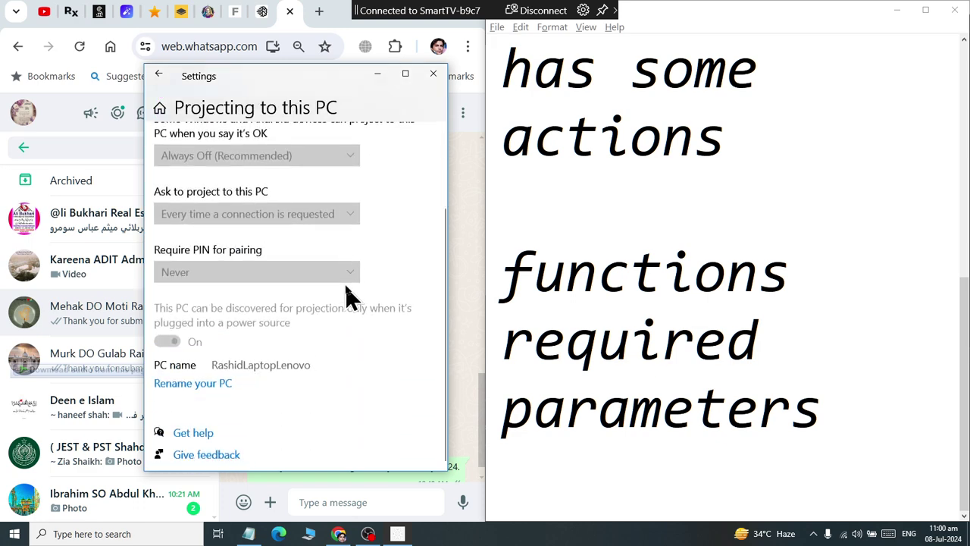
{"action": "scroll", "coordinate": [350, 301], "scroll_direction": "up", "scroll_amount": 2}
{"action": "scroll", "coordinate": [351, 307], "scroll_direction": "up", "scroll_amount": 1}
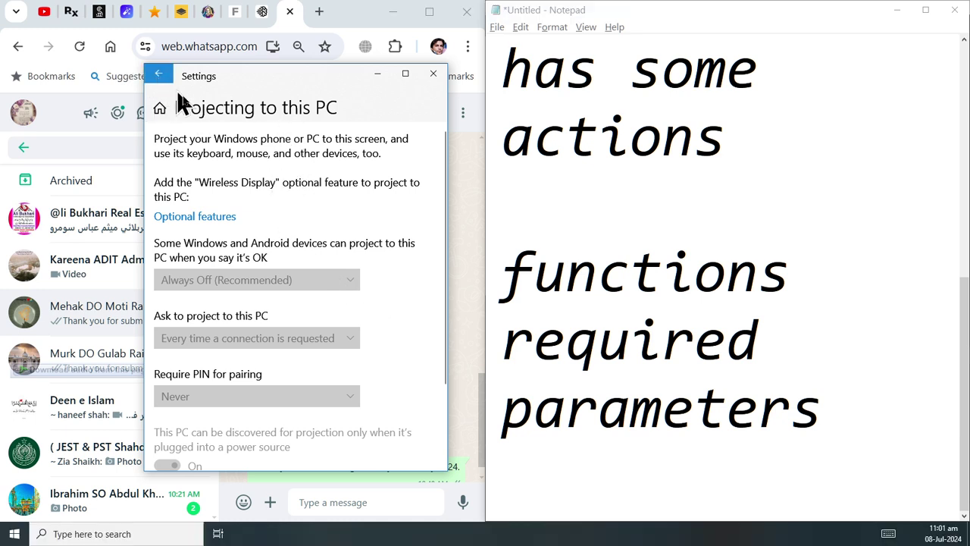
{"action": "left_click", "coordinate": [159, 76]}
Step: Look at the System Components page and return to the System category list
{"action": "scroll", "coordinate": [227, 258], "scroll_direction": "down", "scroll_amount": 2}
{"action": "scroll", "coordinate": [225, 326], "scroll_direction": "down", "scroll_amount": 1}
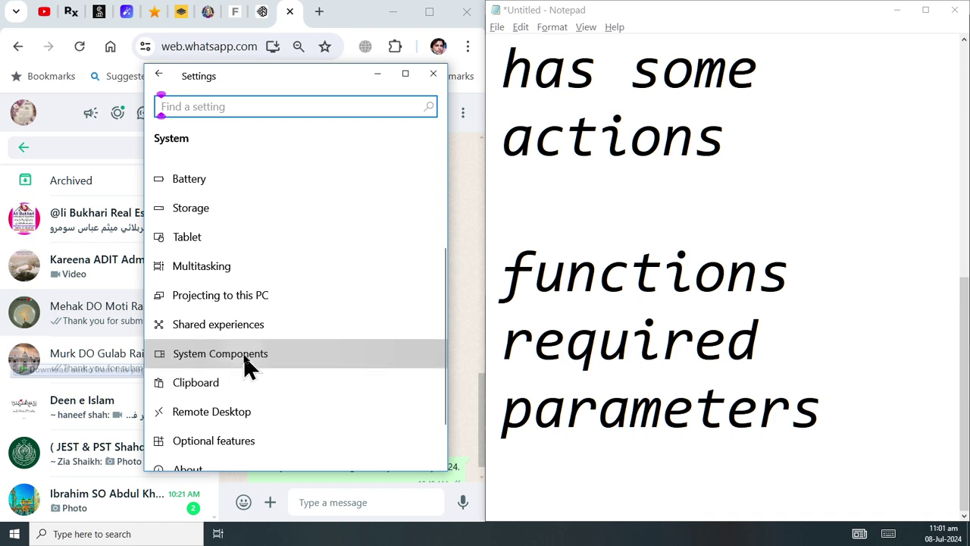
{"action": "left_click", "coordinate": [244, 354]}
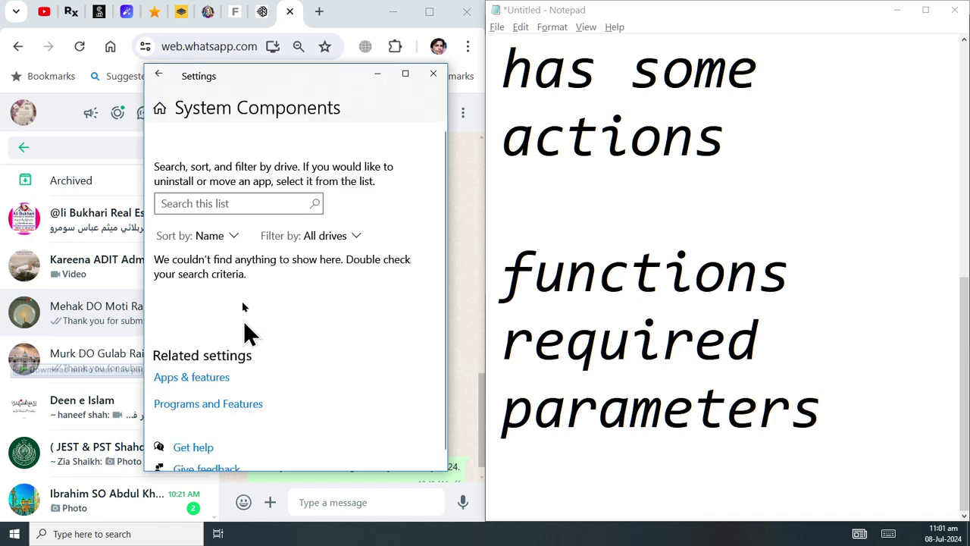
{"action": "left_click", "coordinate": [158, 74]}
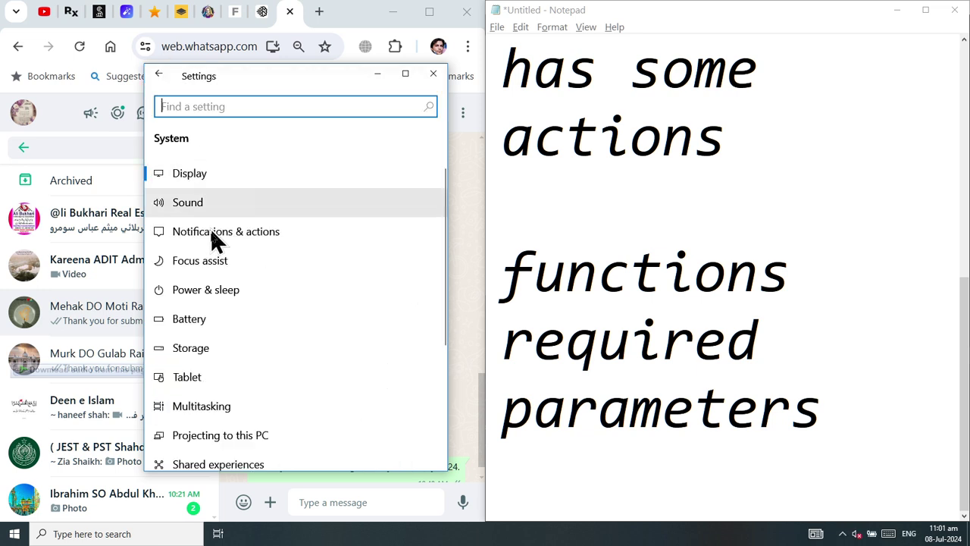
Step: Open the Clipboard settings and examine the options for clipboard history, syncing across devices and clearing clipboard data
{"action": "scroll", "coordinate": [219, 326], "scroll_direction": "down", "scroll_amount": 3}
{"action": "scroll", "coordinate": [223, 378], "scroll_direction": "down", "scroll_amount": 1}
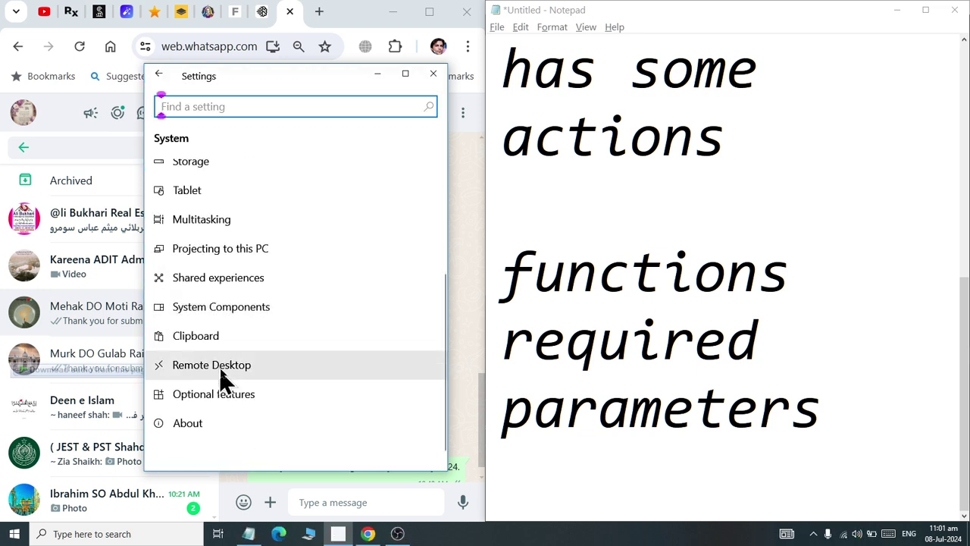
{"action": "left_click", "coordinate": [224, 347]}
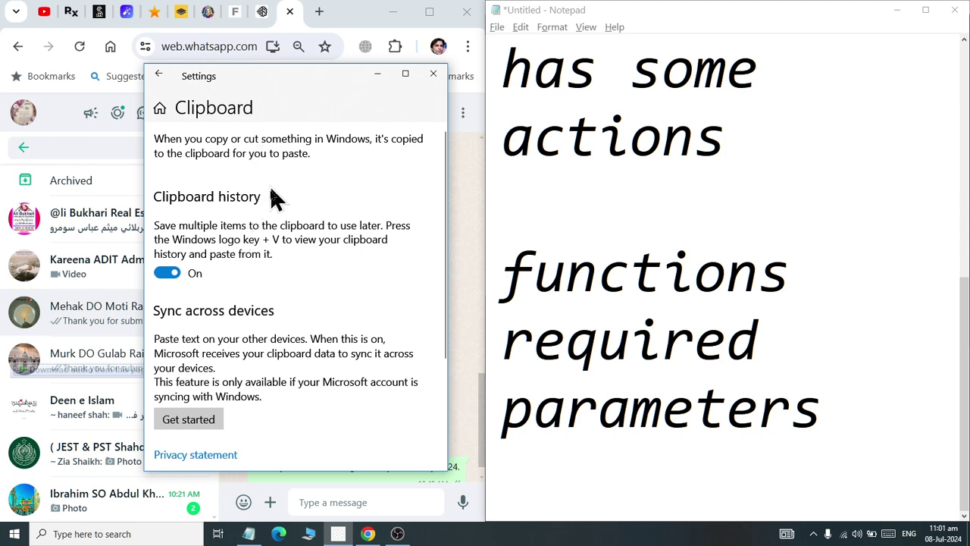
{"action": "scroll", "coordinate": [278, 233], "scroll_direction": "down", "scroll_amount": 2}
{"action": "scroll", "coordinate": [281, 236], "scroll_direction": "down", "scroll_amount": 1}
{"action": "scroll", "coordinate": [279, 224], "scroll_direction": "up", "scroll_amount": 4}
{"action": "scroll", "coordinate": [238, 242], "scroll_direction": "down", "scroll_amount": 3}
{"action": "scroll", "coordinate": [235, 242], "scroll_direction": "down", "scroll_amount": 1}
{"action": "scroll", "coordinate": [234, 242], "scroll_direction": "up", "scroll_amount": 3}
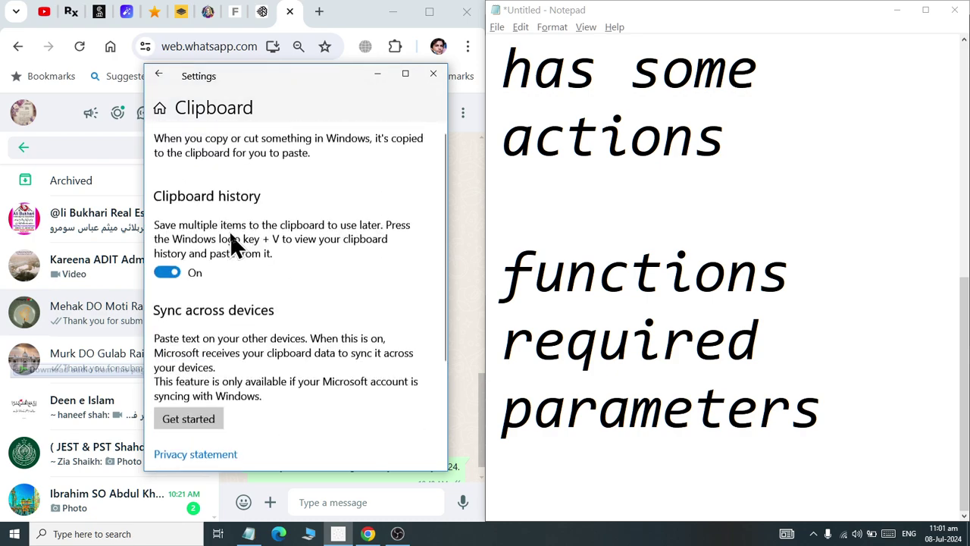
Step: Clear the clipboard data of this device and open a new Notepad window
{"action": "scroll", "coordinate": [183, 279], "scroll_direction": "down", "scroll_amount": 3}
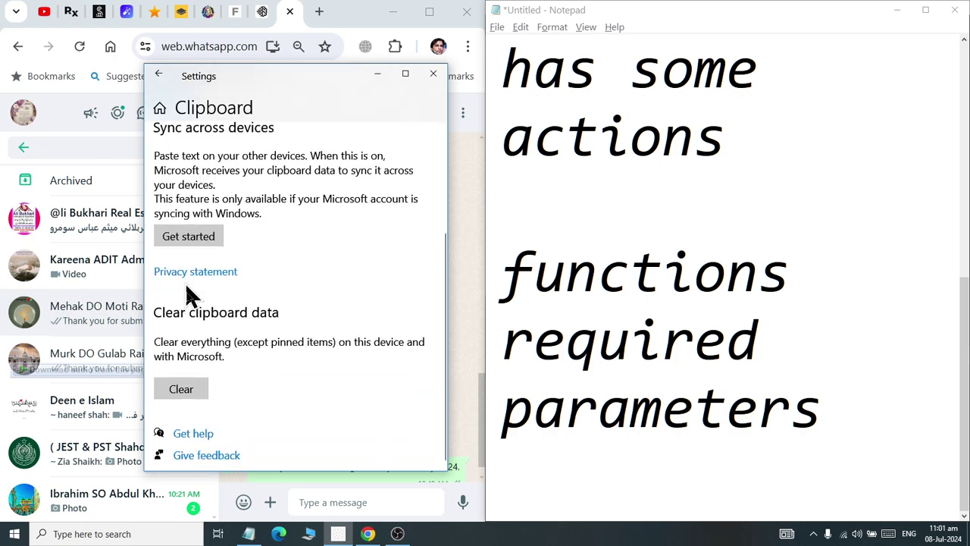
{"action": "left_click", "coordinate": [186, 390]}
{"action": "key", "text": "super+r"}
{"action": "type", "text": "notep"}
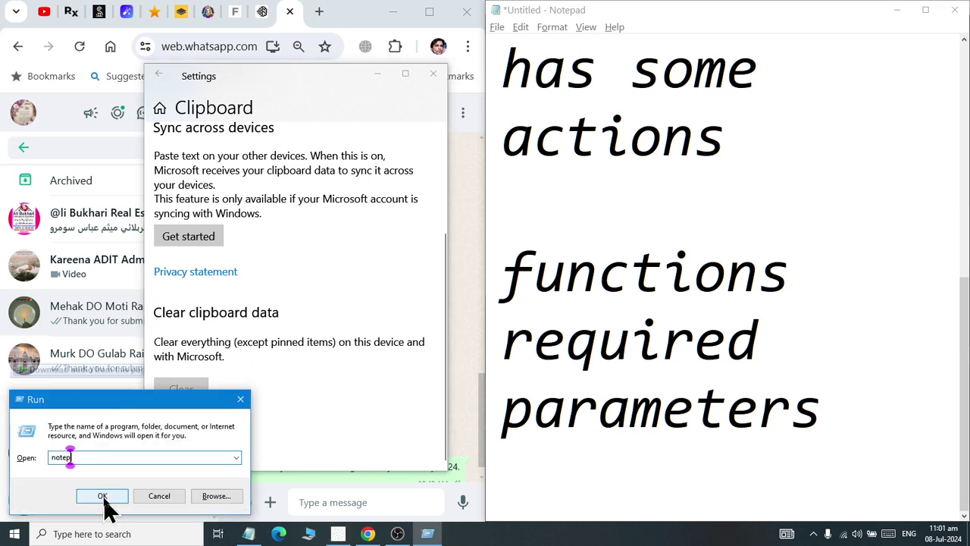
{"action": "left_click", "coordinate": [104, 498]}
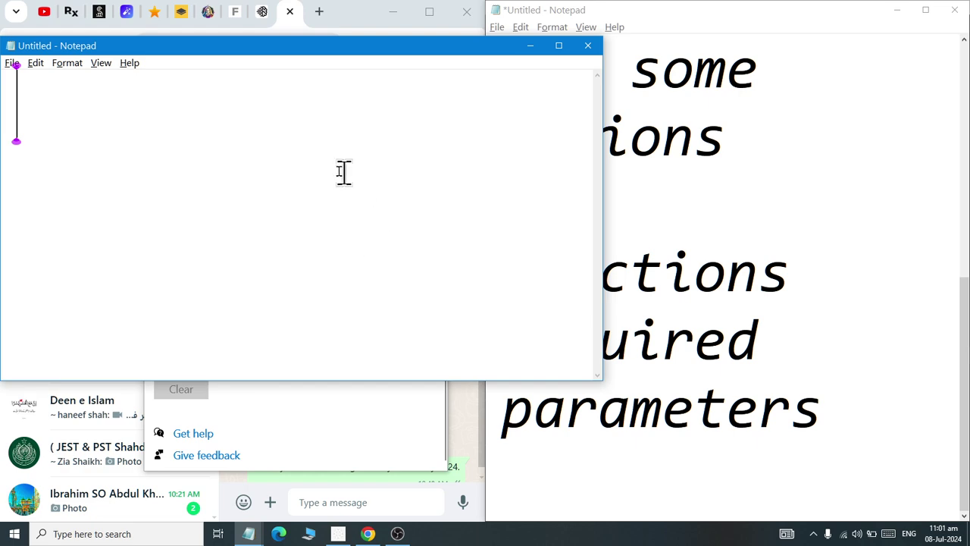
Step: Write "my phone" on the first line of the new Notepad document
{"action": "type", "text": "my po"}
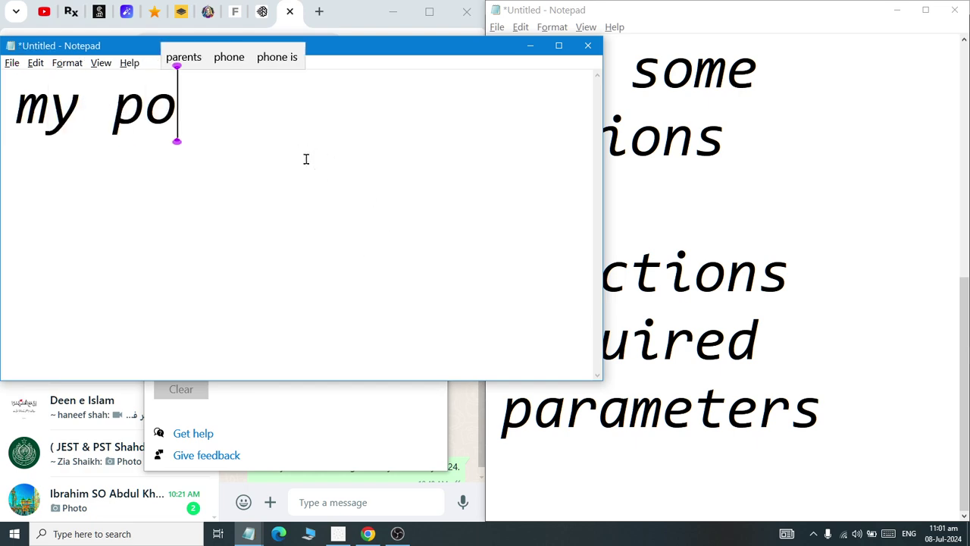
{"action": "key", "text": "BackSpace"}
{"action": "type", "text": "hone"}
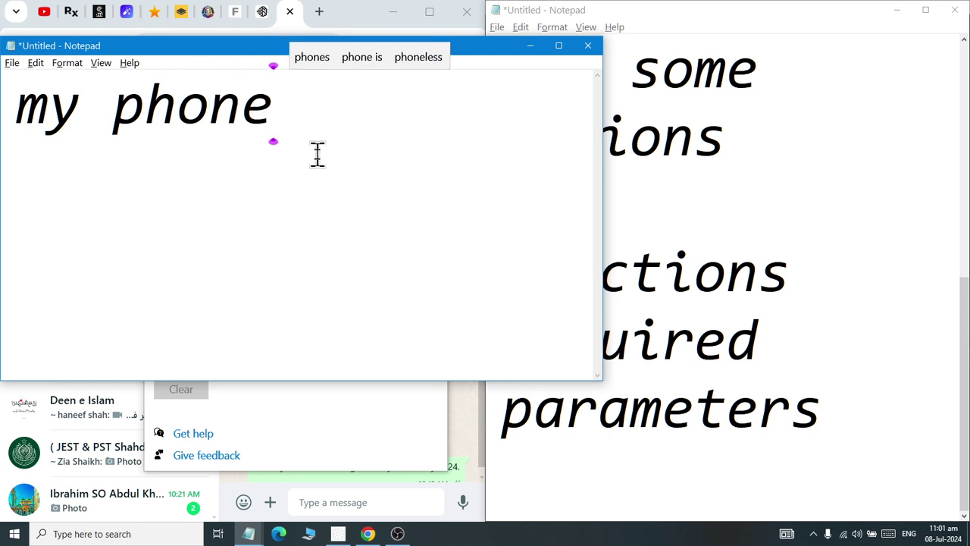
Step: Copy the text "my phone" and paste it on a new second line
{"action": "key", "text": "ctrl+a"}
{"action": "left_click", "coordinate": [36, 63]}
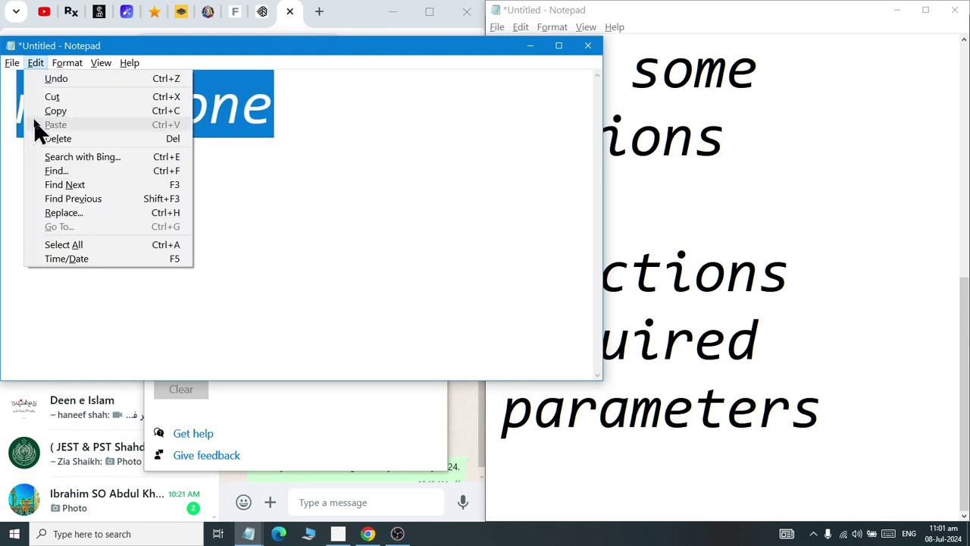
{"action": "left_click", "coordinate": [55, 111]}
{"action": "left_click", "coordinate": [333, 126]}
{"action": "key", "text": "Return"}
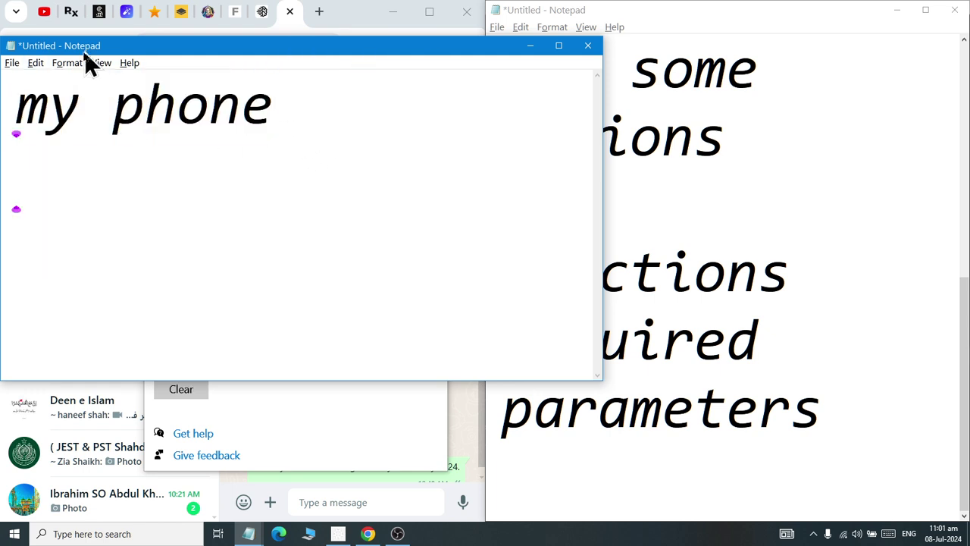
{"action": "left_click", "coordinate": [35, 63]}
{"action": "left_click", "coordinate": [34, 124]}
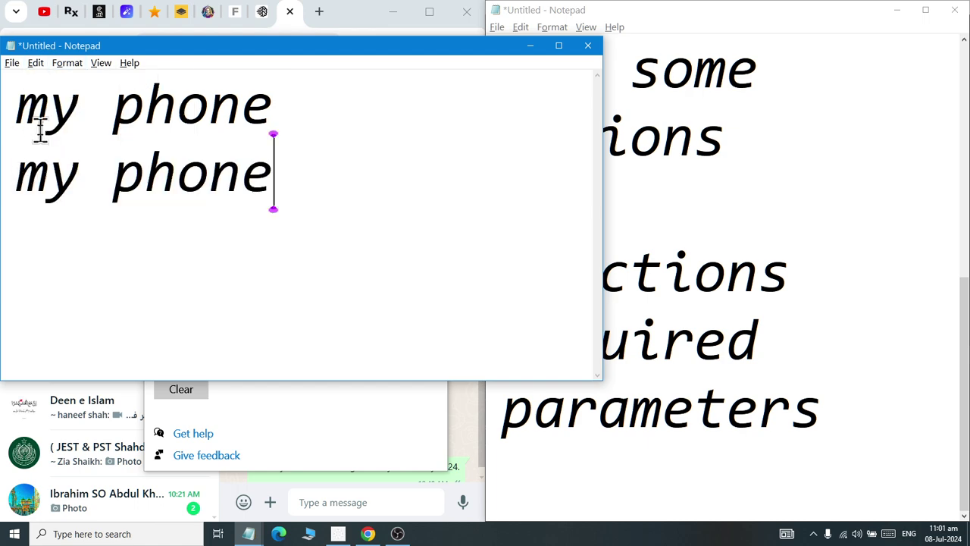
Step: Add "Laptop" as the third line and paste a copy of that word on a new fourth line
{"action": "key", "text": "Return"}
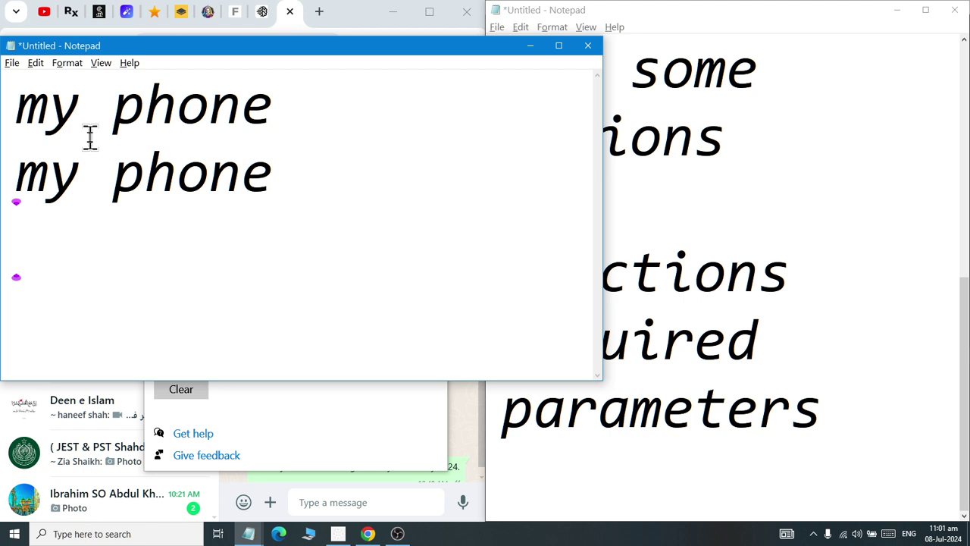
{"action": "type", "text": "Laptop"}
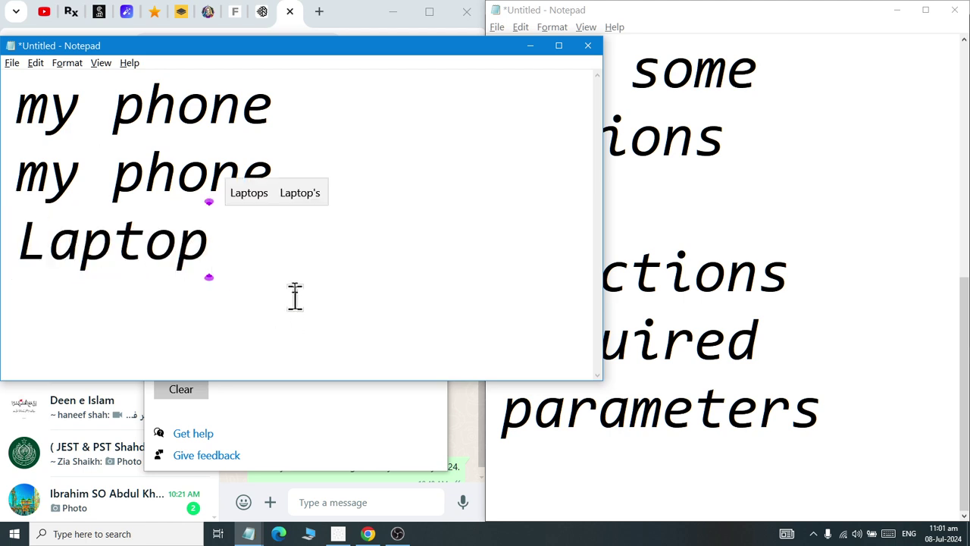
{"action": "left_click_drag", "start_coordinate": [243, 258], "coordinate": [2, 264]}
{"action": "left_click", "coordinate": [36, 63]}
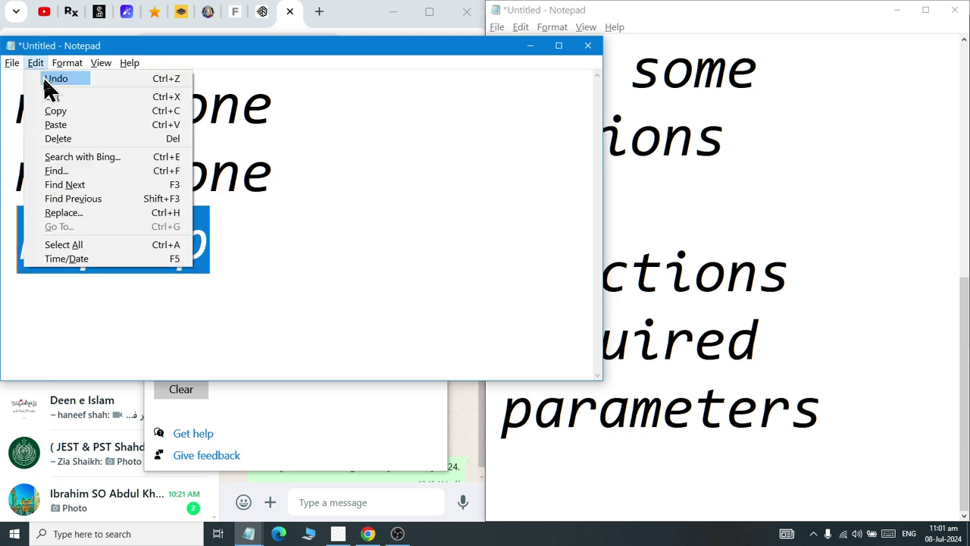
{"action": "left_click", "coordinate": [56, 112]}
{"action": "left_click", "coordinate": [231, 235]}
{"action": "key", "text": "Return"}
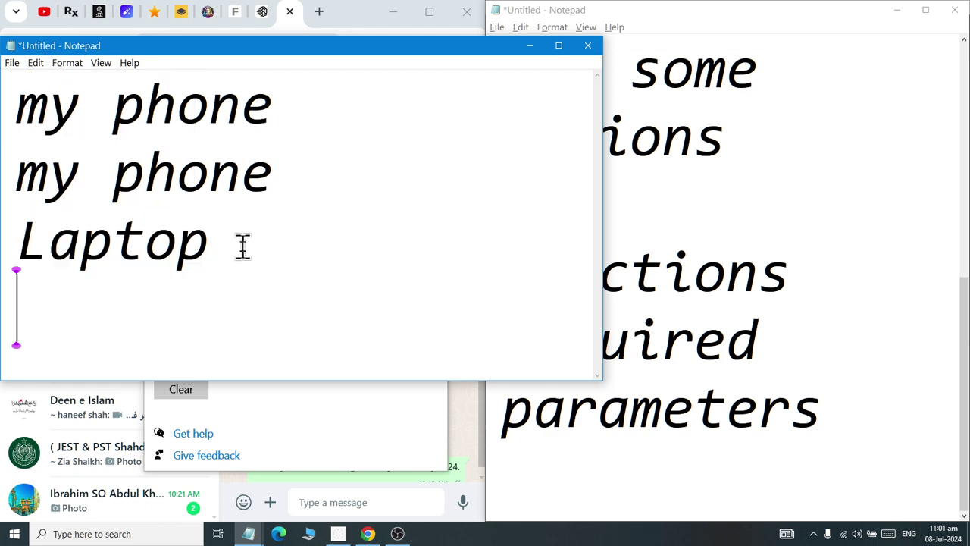
{"action": "left_click", "coordinate": [34, 65]}
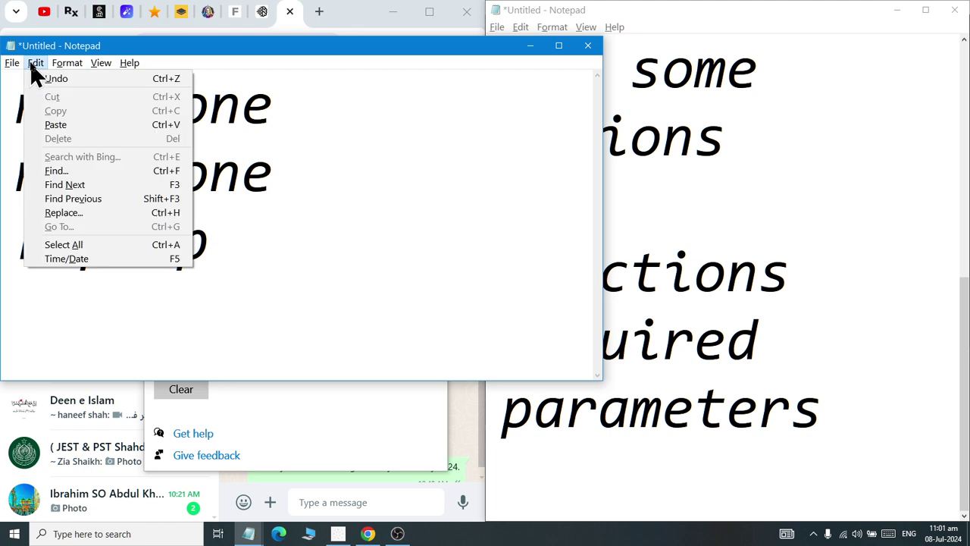